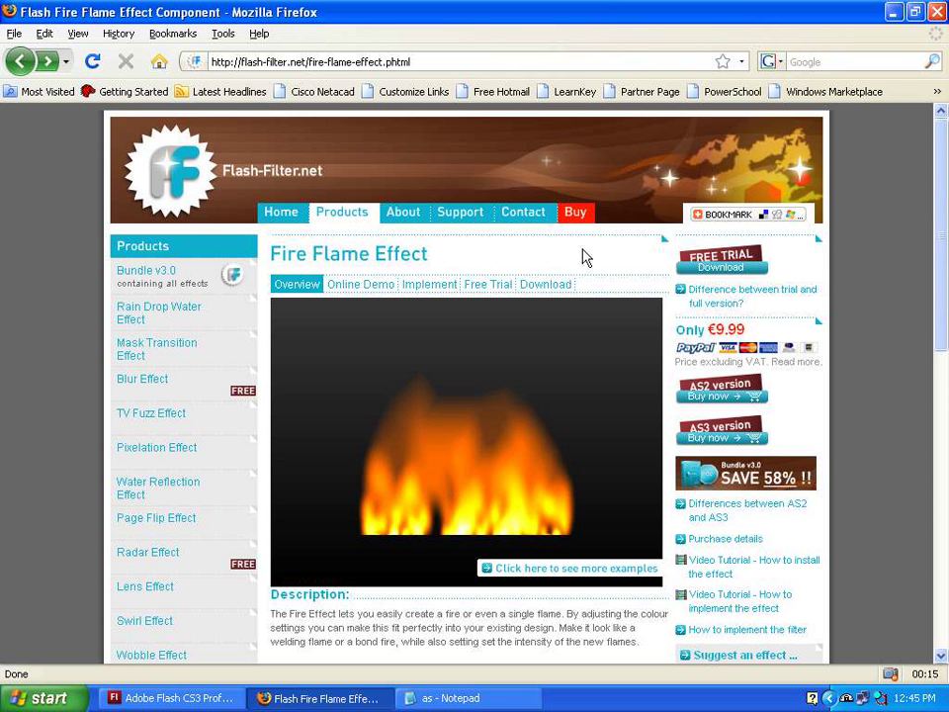
- Look over the Fire Flame Effect overview page and open the component's download page
{"action": "scroll", "coordinate": [99, 406], "scroll_direction": "down", "scroll_amount": 4}
{"action": "scroll", "coordinate": [89, 430], "scroll_direction": "down", "scroll_amount": 1}
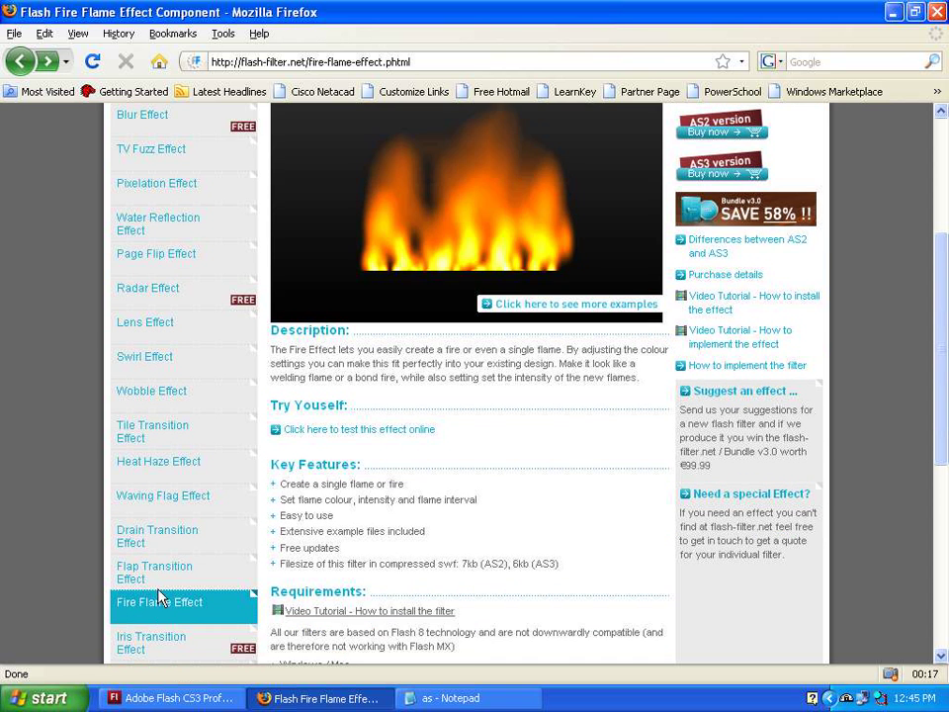
{"action": "scroll", "coordinate": [47, 558], "scroll_direction": "up", "scroll_amount": 5}
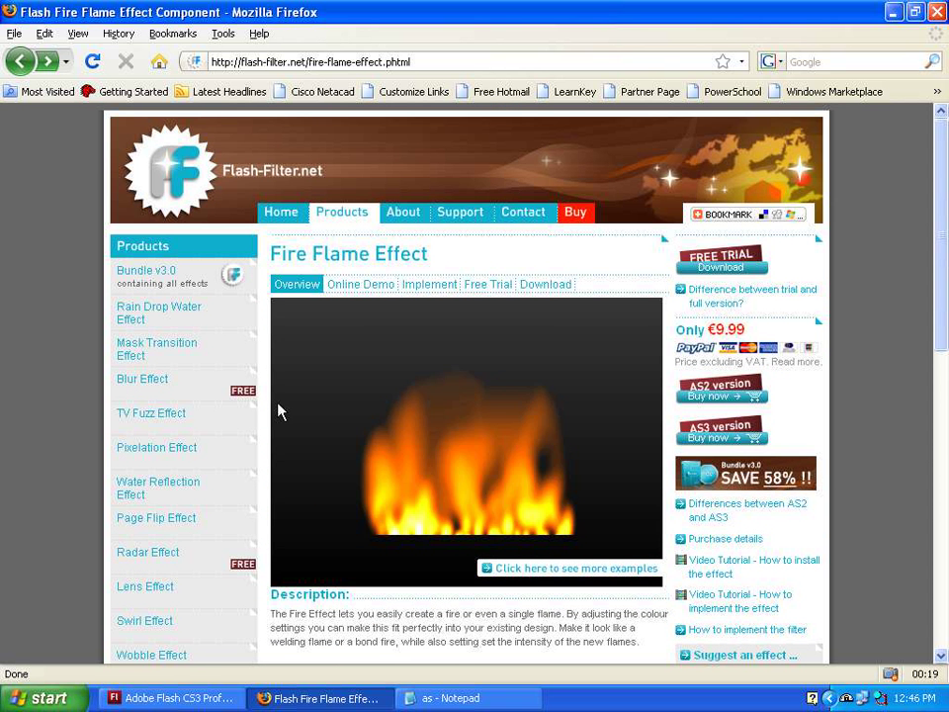
{"action": "left_click", "coordinate": [545, 286]}
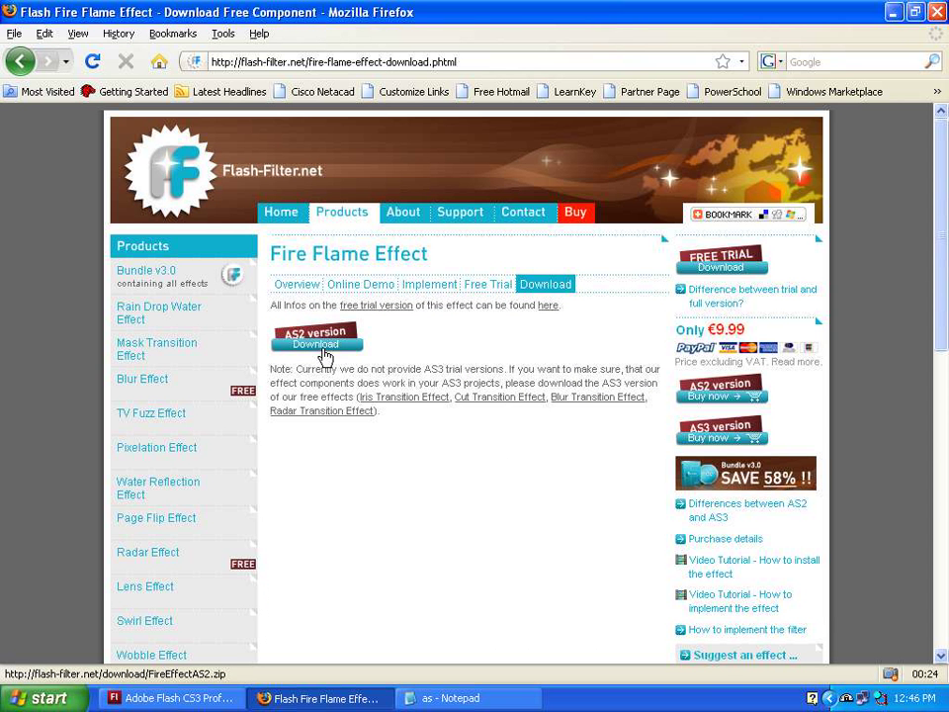
- Open Adobe Extension Manager and move its window clear of the web page's product list
{"action": "left_click", "coordinate": [45, 698]}
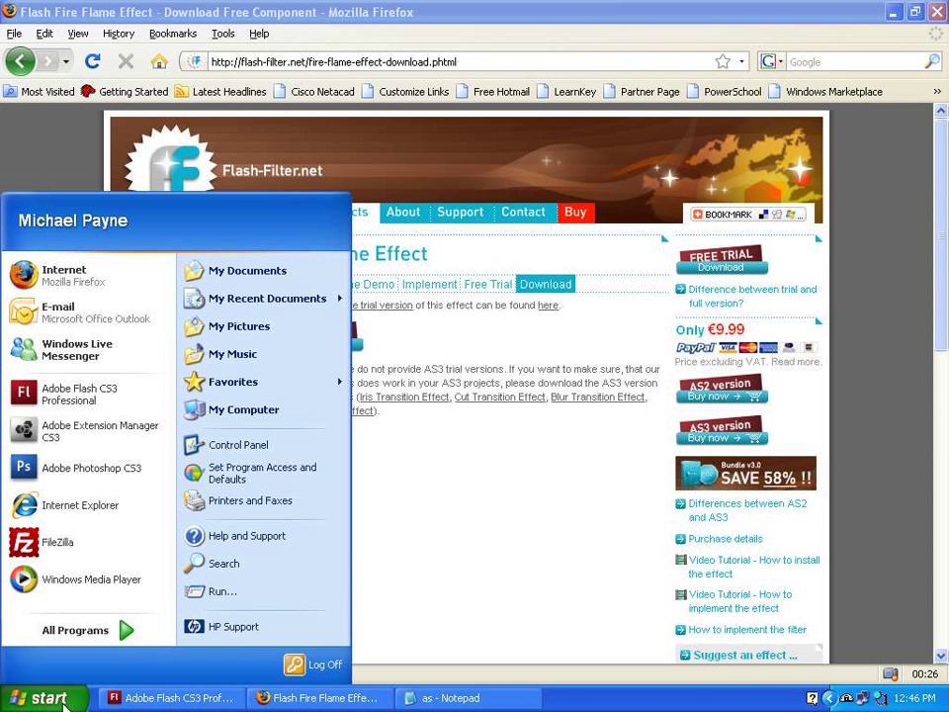
{"action": "left_click", "coordinate": [87, 433]}
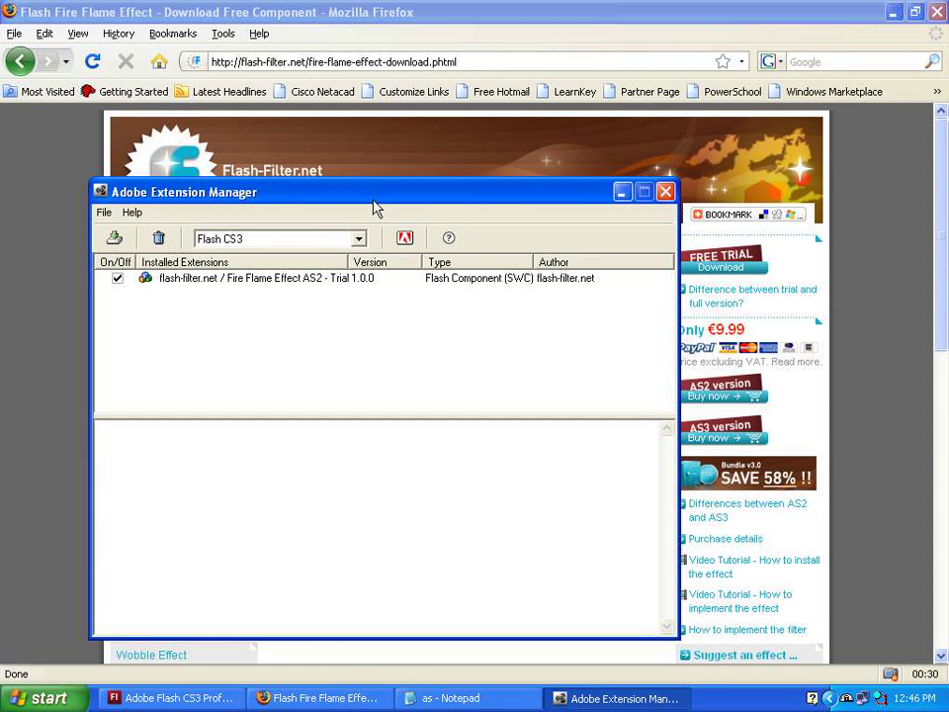
{"action": "left_click_drag", "start_coordinate": [376, 197], "coordinate": [601, 247]}
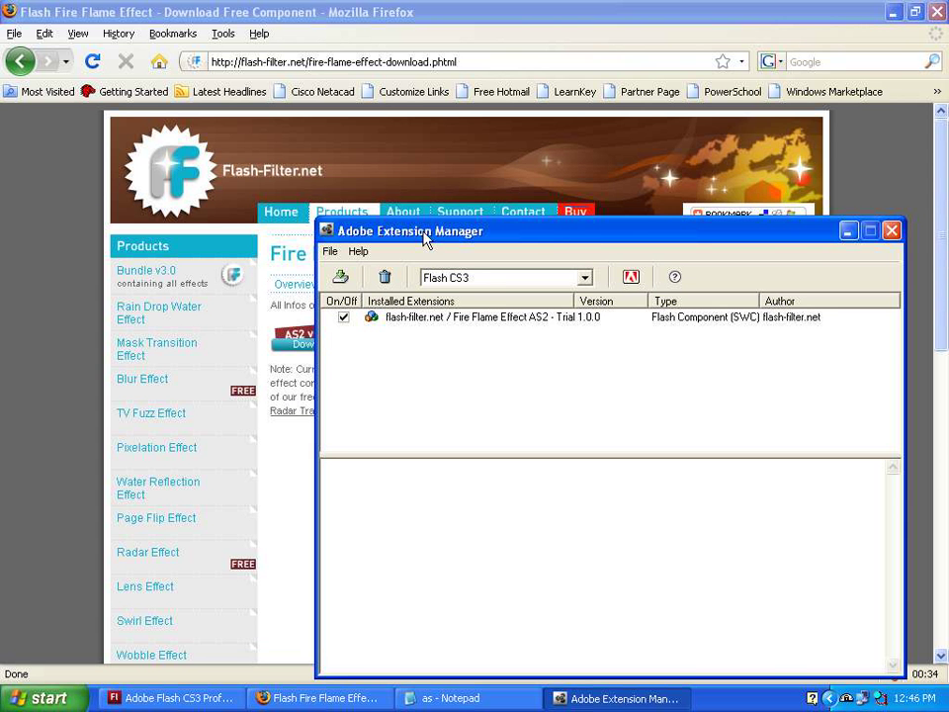
{"action": "left_click_drag", "start_coordinate": [424, 235], "coordinate": [441, 201]}
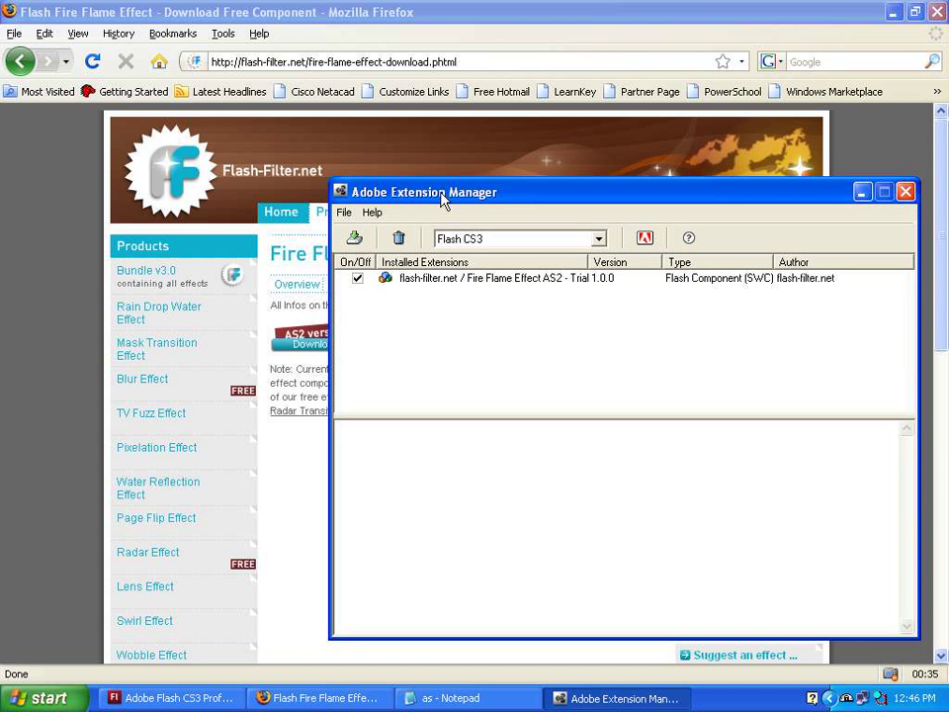
- Choose FireEffectAS2Trial.mxp from New Folder as the extension to install, and cancel the installation dialog
{"action": "left_click", "coordinate": [360, 238]}
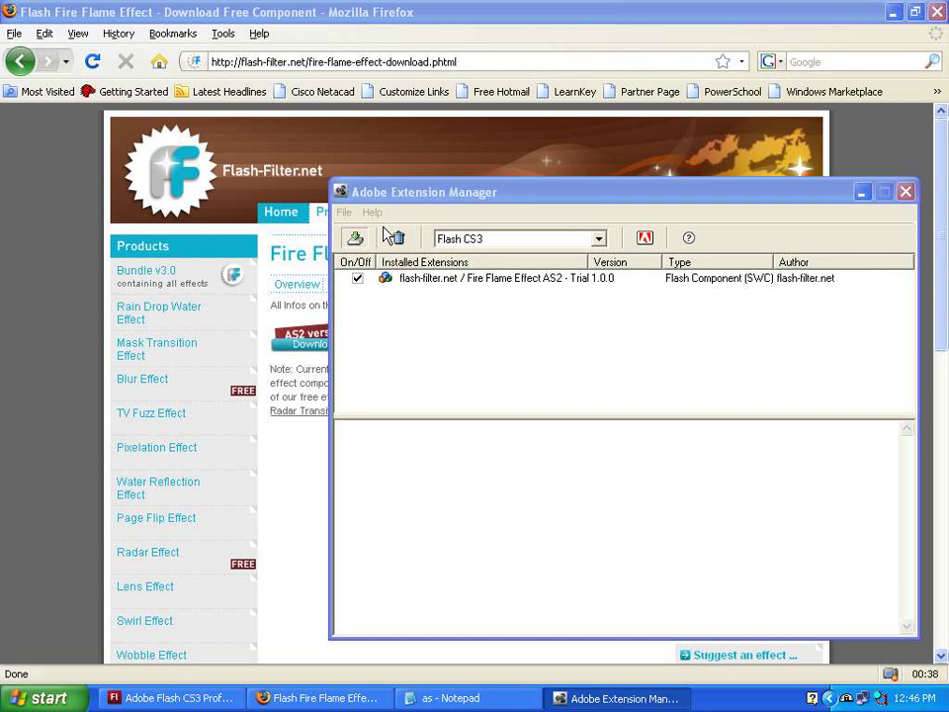
{"action": "left_click_drag", "start_coordinate": [533, 235], "coordinate": [212, 119]}
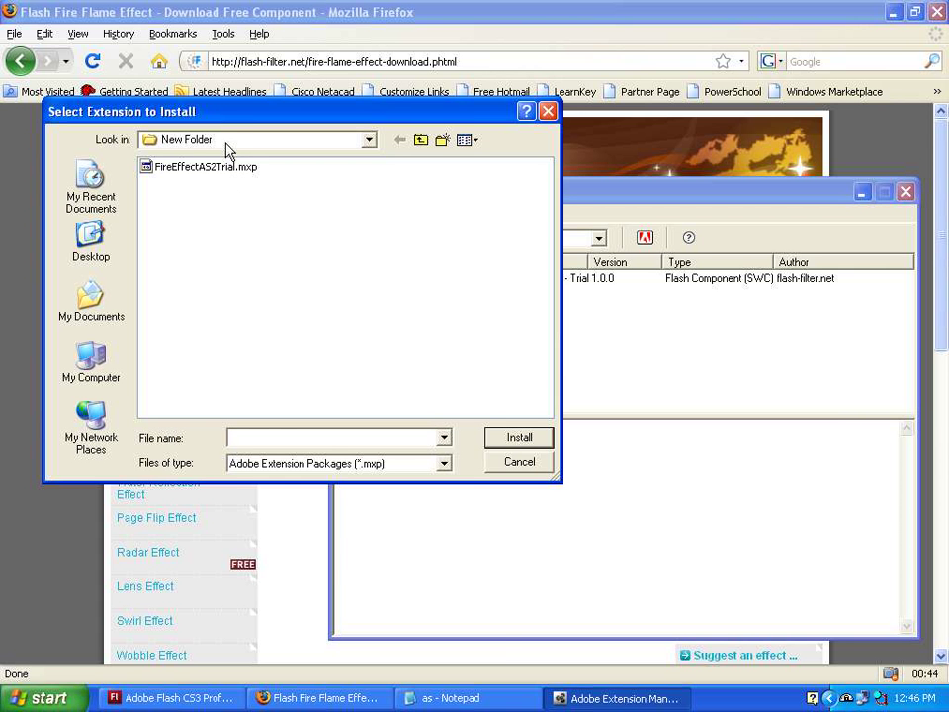
{"action": "left_click_drag", "start_coordinate": [241, 113], "coordinate": [368, 287]}
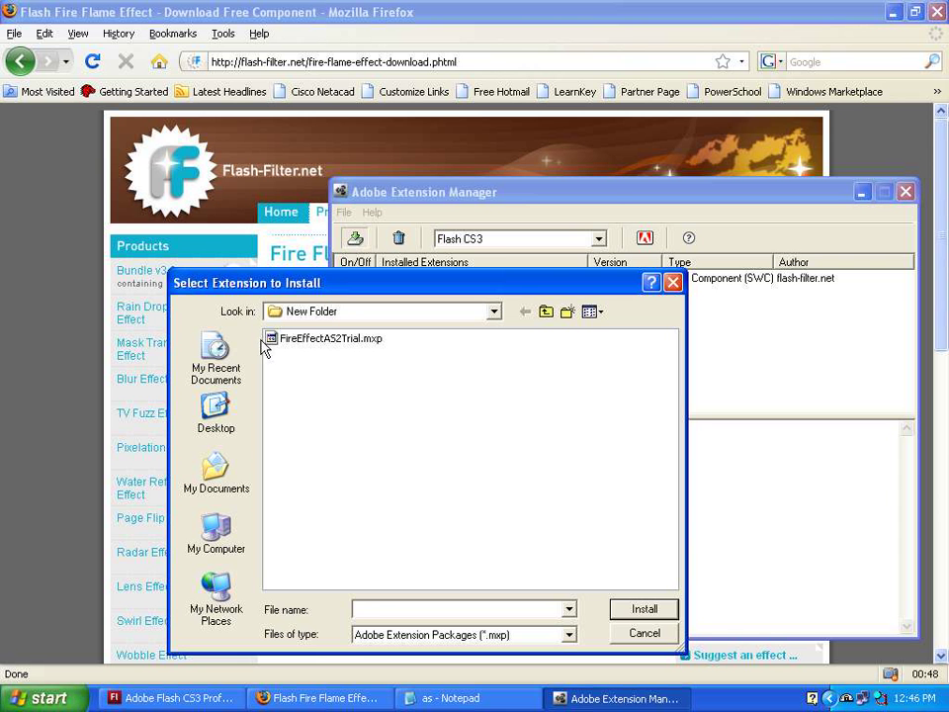
{"action": "left_click", "coordinate": [366, 339]}
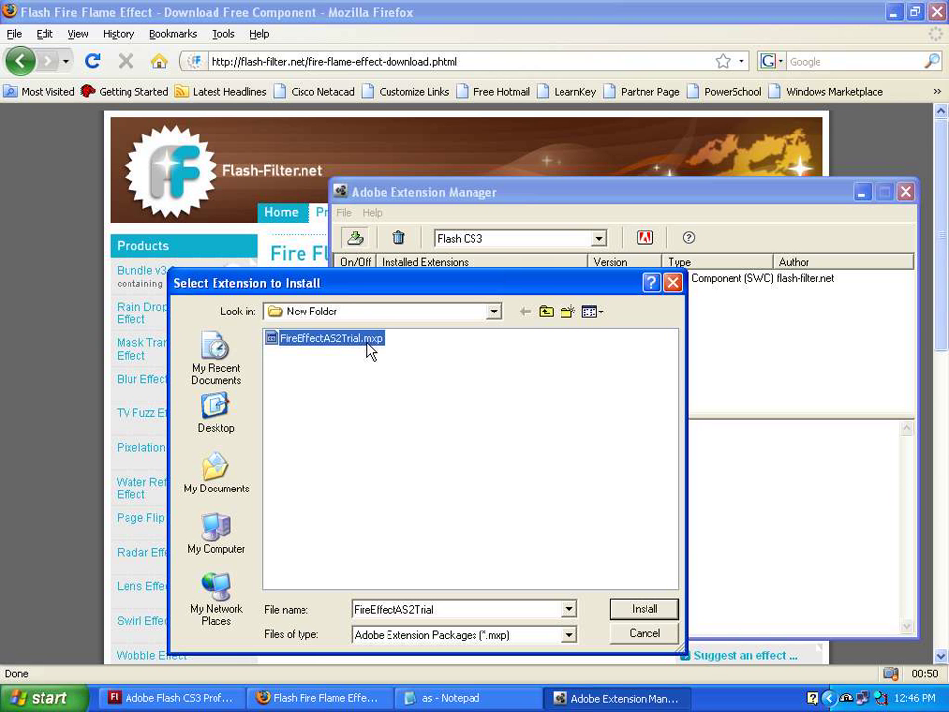
{"action": "left_click_drag", "start_coordinate": [515, 282], "coordinate": [445, 172]}
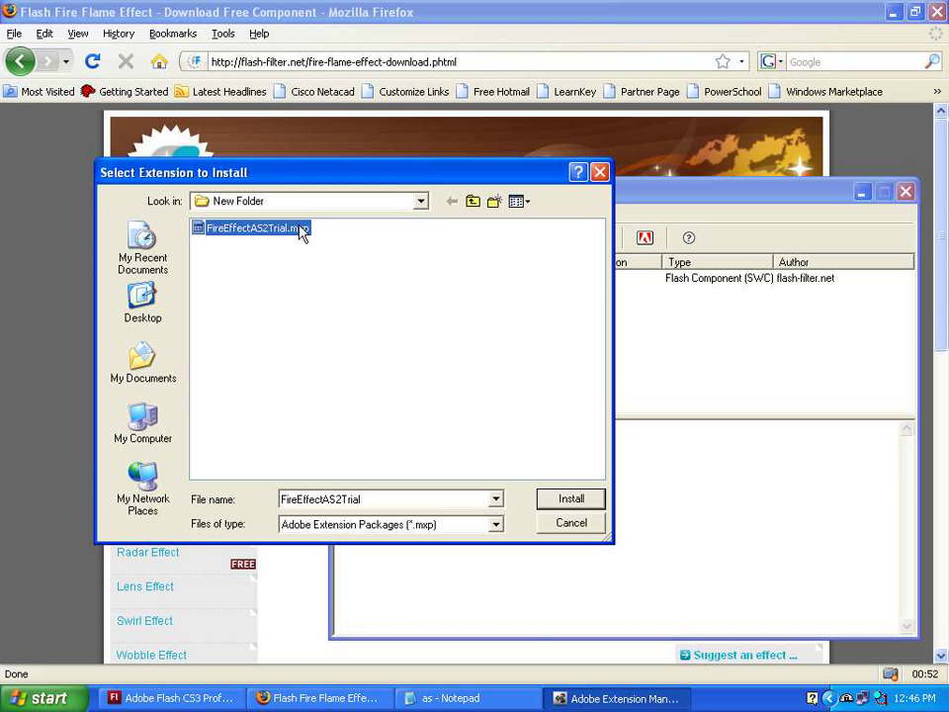
{"action": "left_click", "coordinate": [564, 521]}
- Examine the description of the installed Fire Flame Effect AS2 trial extension, and close the Extension Manager
{"action": "left_click", "coordinate": [547, 278]}
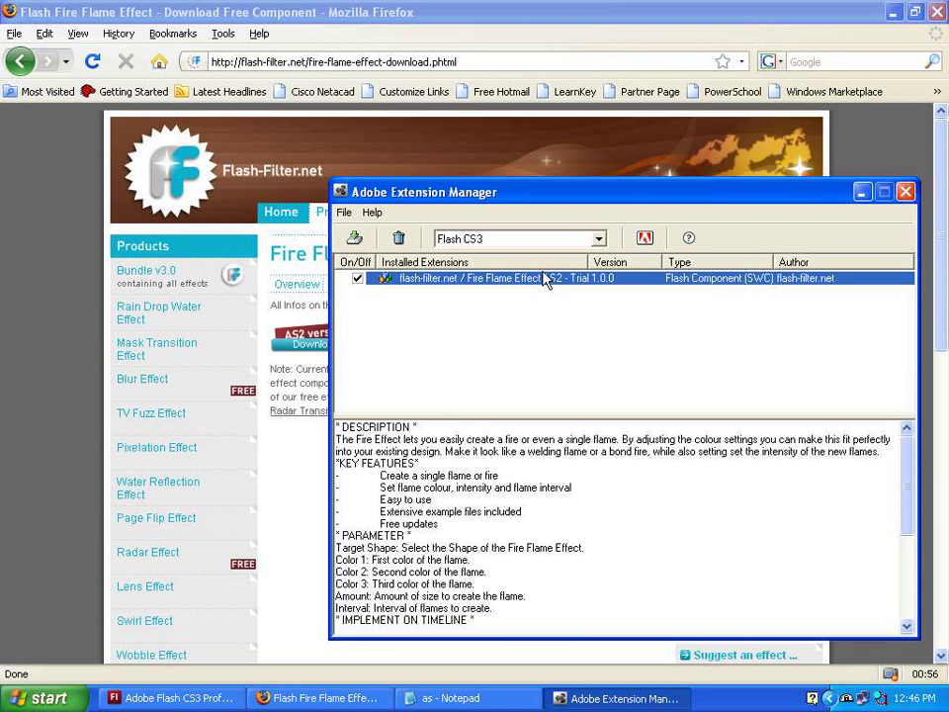
{"action": "left_click_drag", "start_coordinate": [621, 201], "coordinate": [489, 125]}
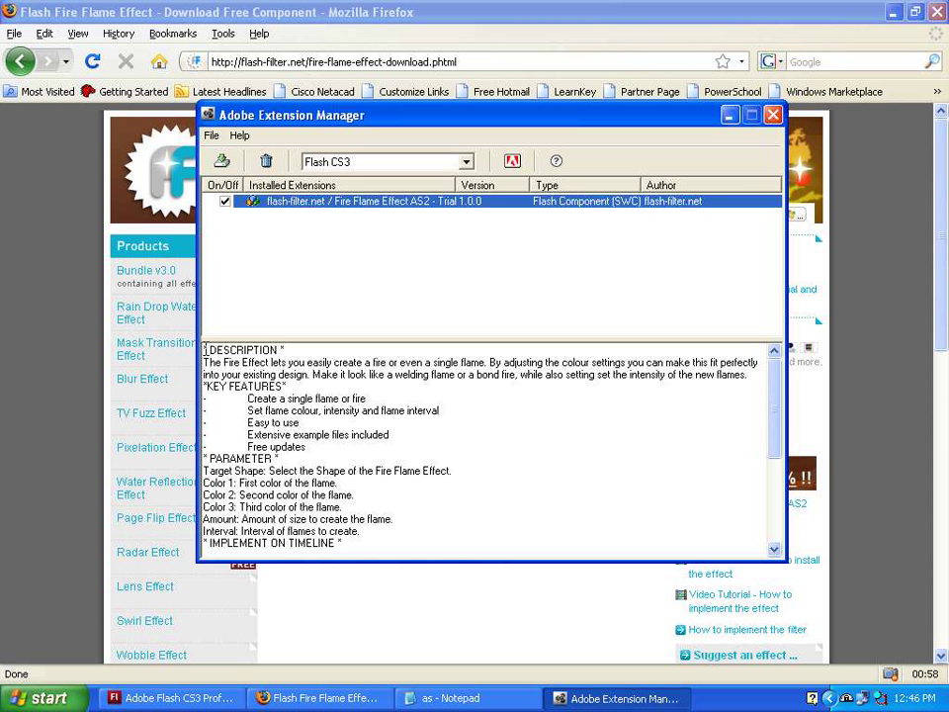
{"action": "left_click_drag", "start_coordinate": [202, 349], "coordinate": [504, 460]}
{"action": "scroll", "coordinate": [546, 413], "scroll_direction": "up", "scroll_amount": 5}
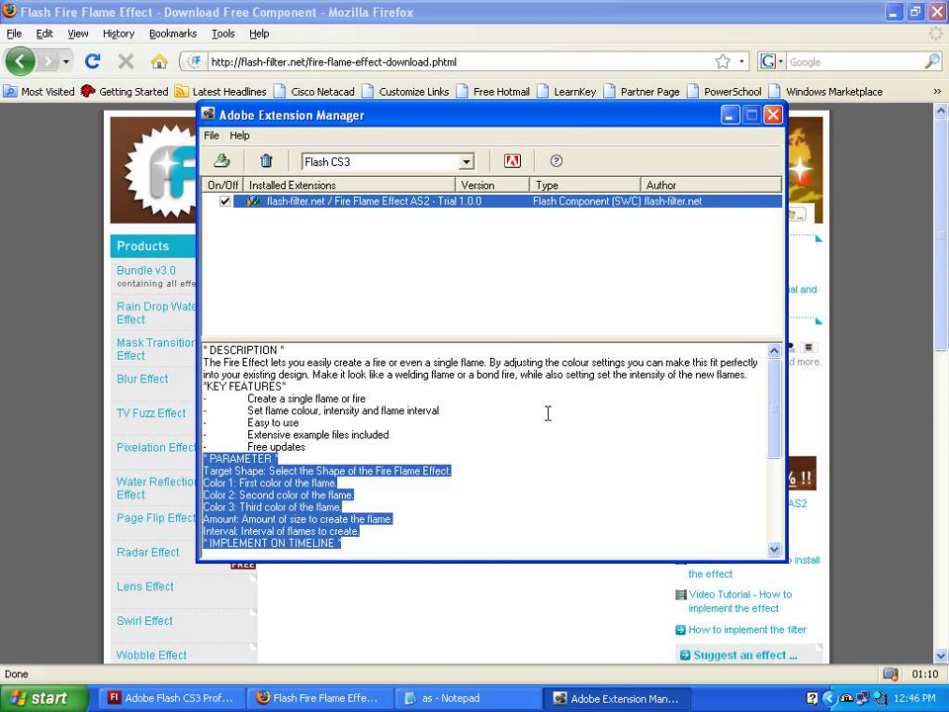
{"action": "left_click_drag", "start_coordinate": [440, 424], "coordinate": [227, 348]}
{"action": "left_click", "coordinate": [205, 360]}
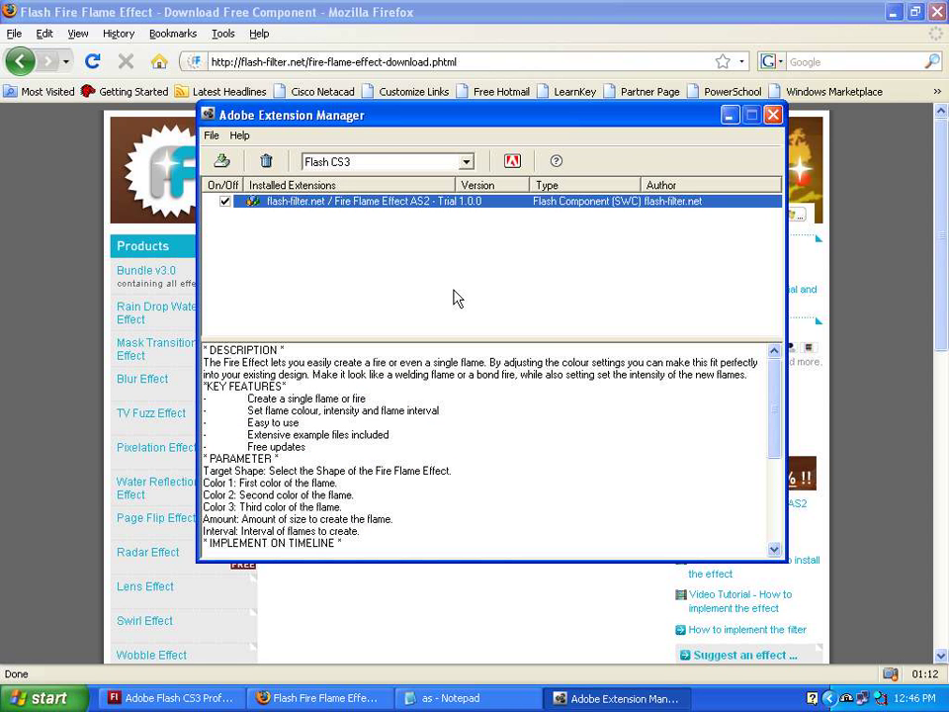
{"action": "left_click", "coordinate": [773, 115]}
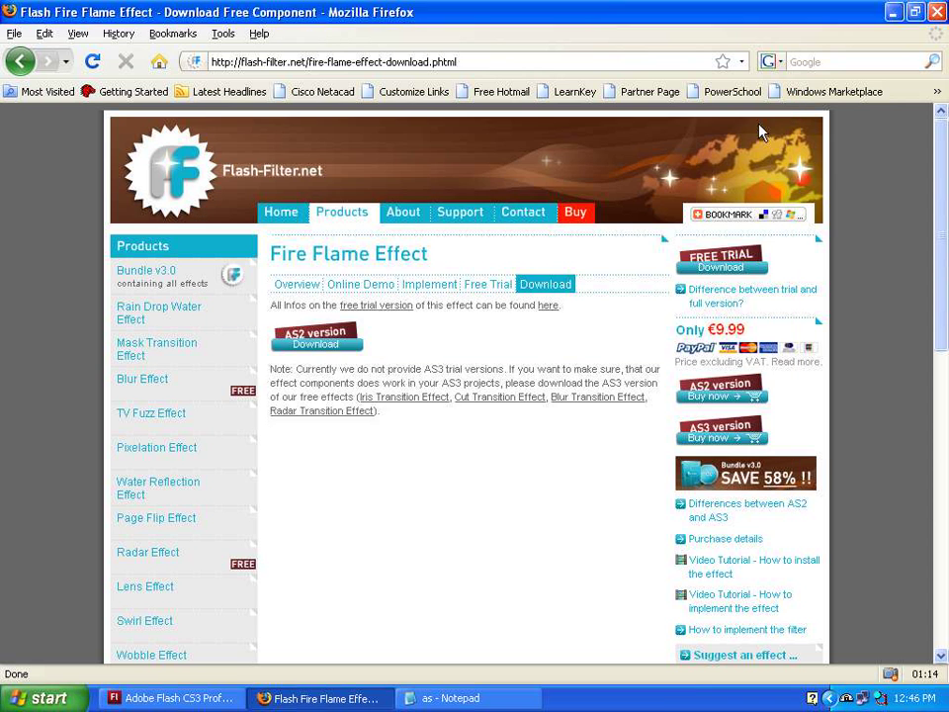
- Switch to Adobe Flash CS3 and close the Untitled-5 document without saving its changes
{"action": "left_click", "coordinate": [173, 697]}
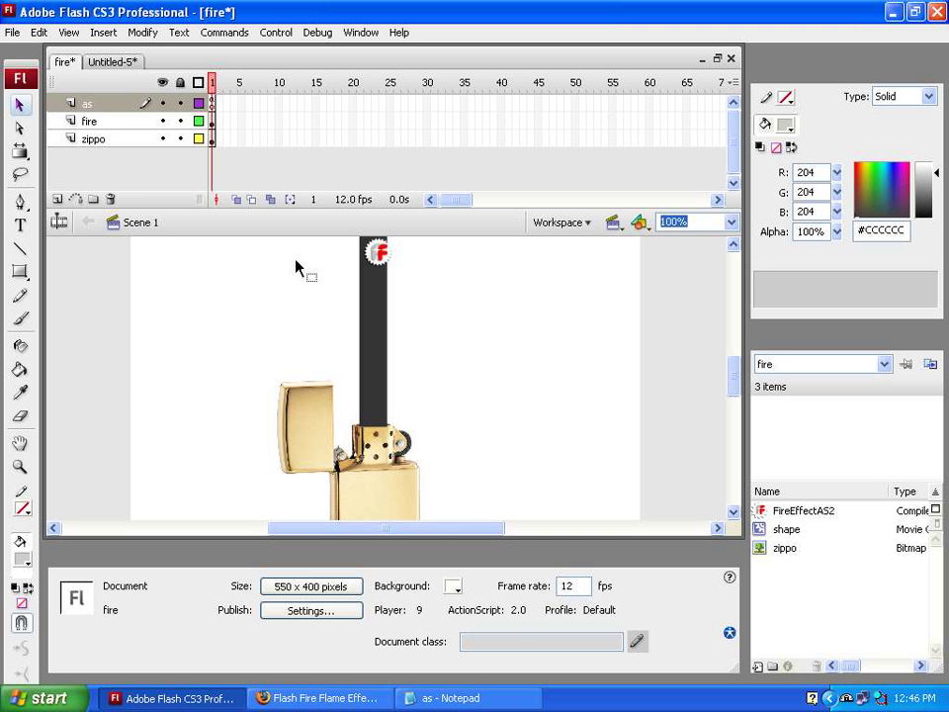
{"action": "right_click", "coordinate": [124, 66]}
{"action": "left_click", "coordinate": [150, 118]}
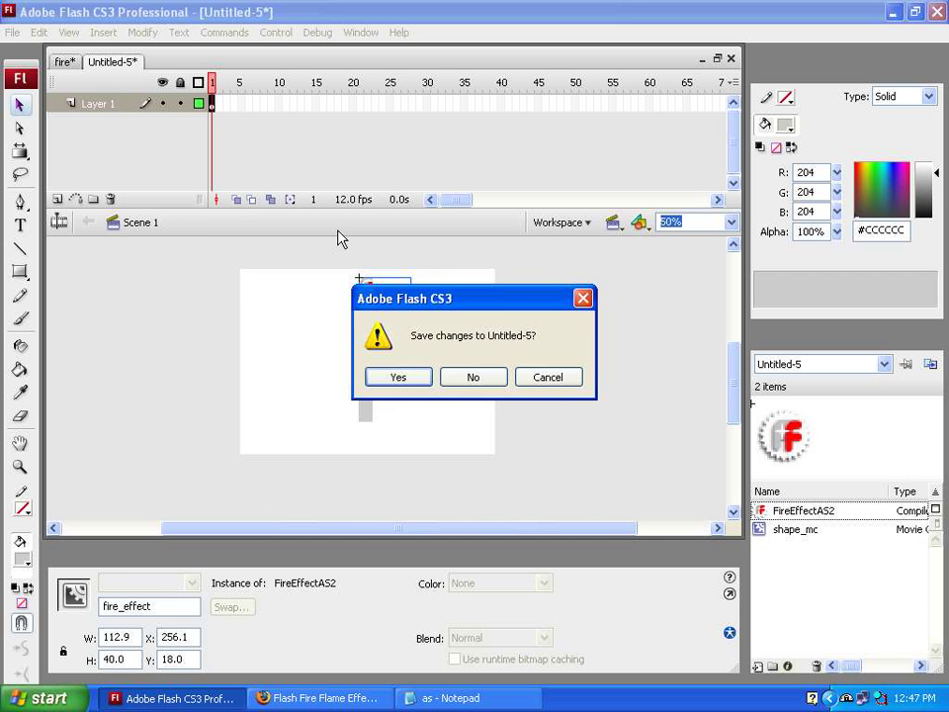
{"action": "left_click", "coordinate": [492, 382]}
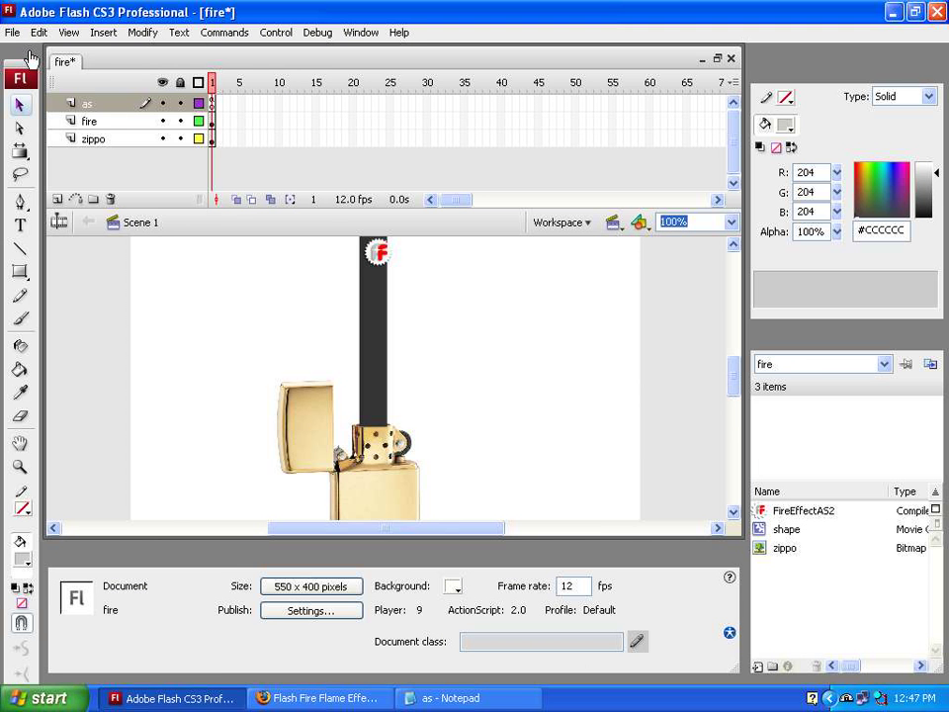
- Create a new Flash File (ActionScript 2.0) document
{"action": "left_click", "coordinate": [13, 31]}
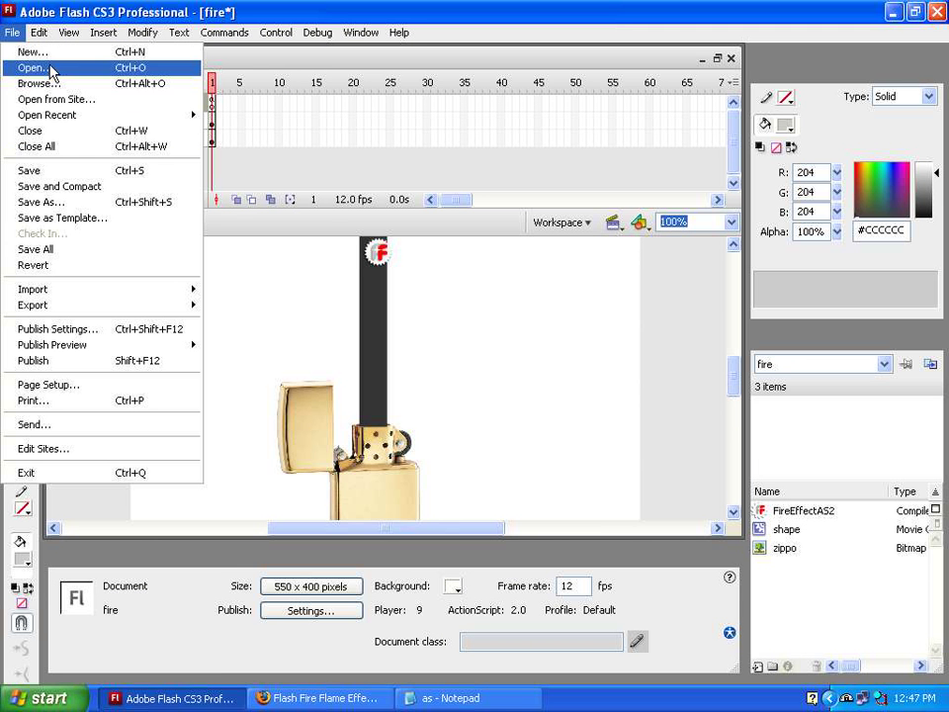
{"action": "left_click", "coordinate": [49, 53]}
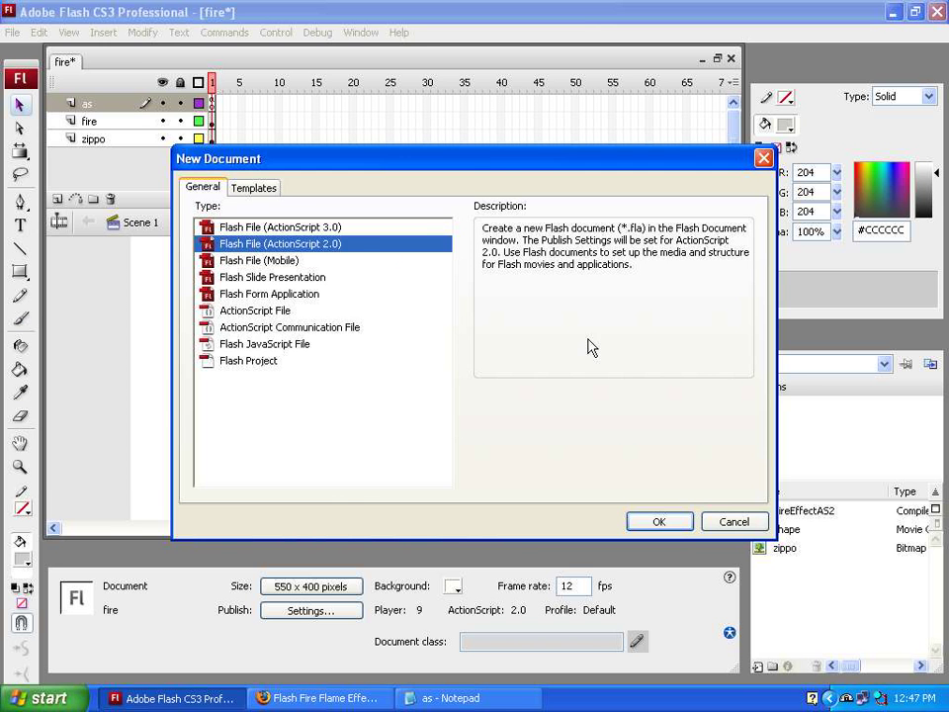
{"action": "left_click", "coordinate": [667, 523]}
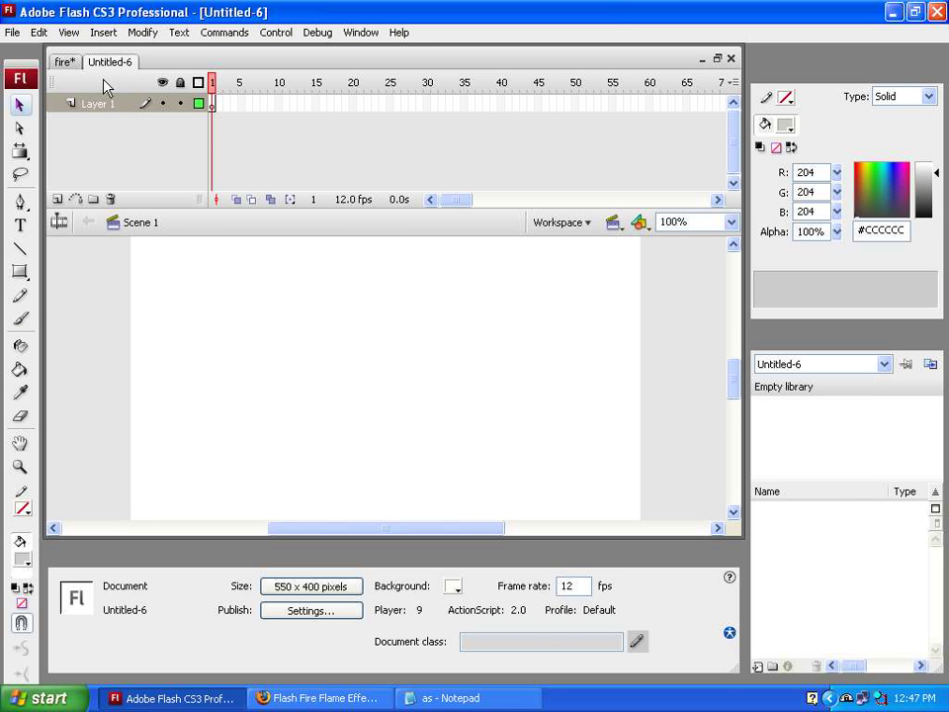
- Test the movie of the fire document to view the lighter's flame effect, and close the preview
{"action": "left_click", "coordinate": [69, 62]}
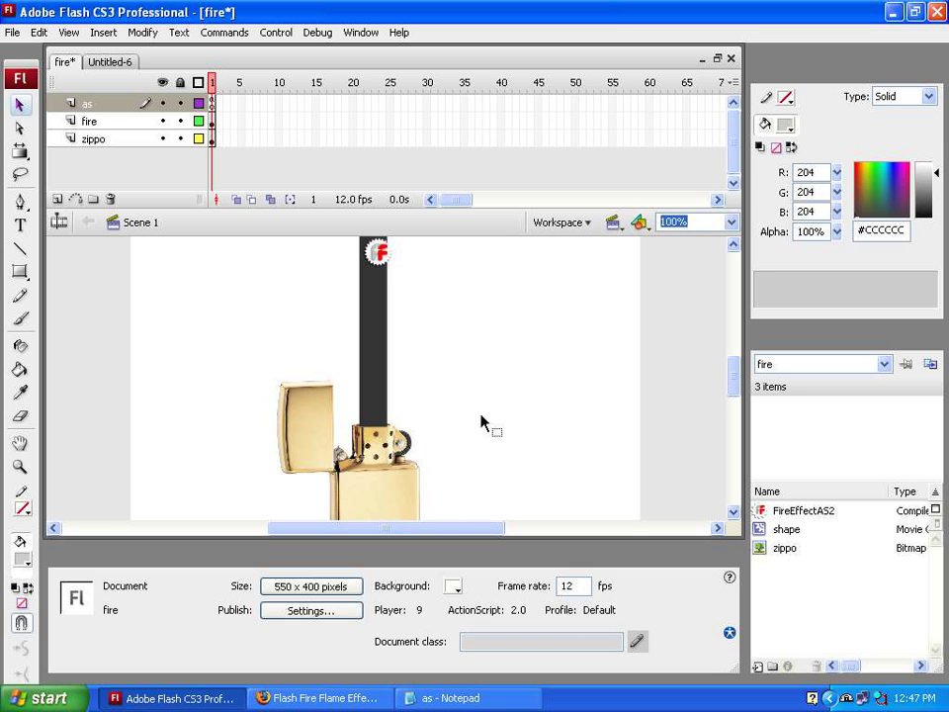
{"action": "key", "text": "ctrl+Return"}
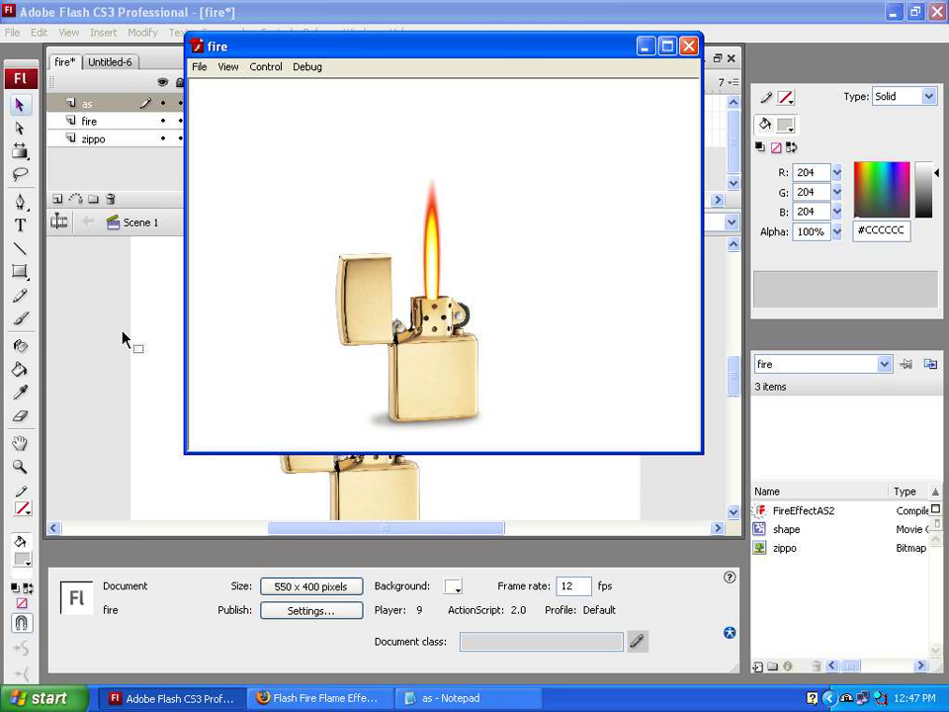
{"action": "left_click", "coordinate": [661, 481]}
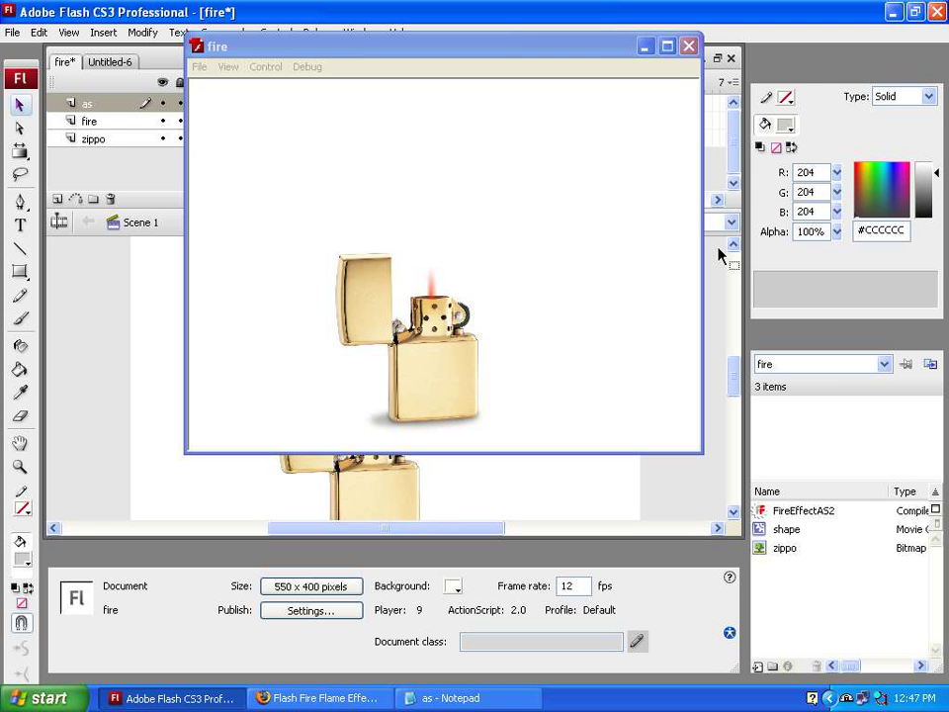
{"action": "left_click", "coordinate": [689, 48]}
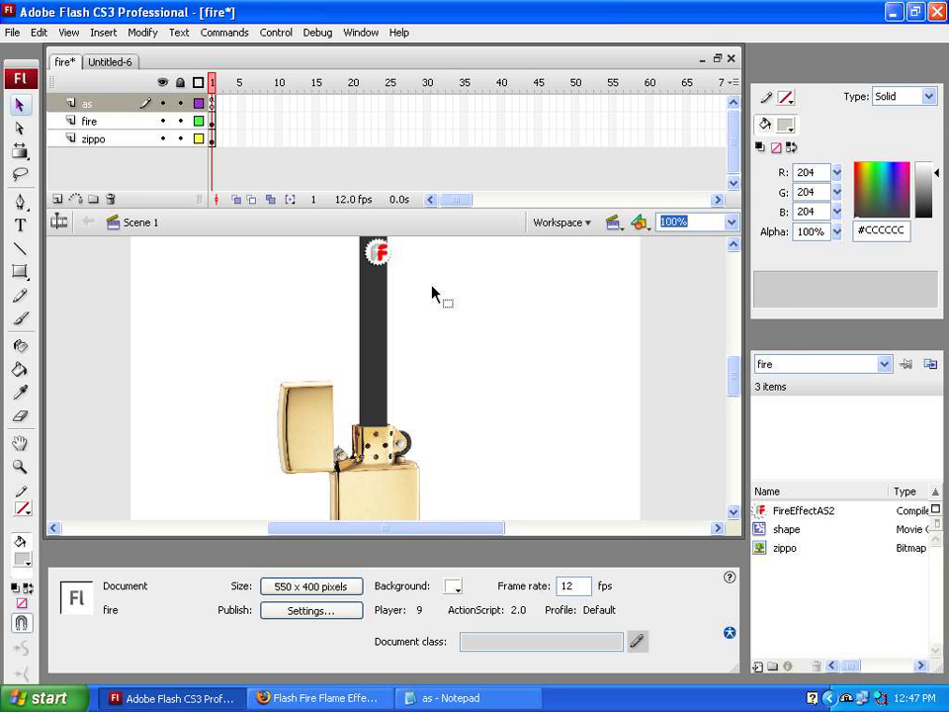
- Draw a grey rectangle primitive about 64 × 162 px in the upper middle of the new document's stage
{"action": "left_click", "coordinate": [125, 66]}
{"action": "key", "text": "ctrl+minus"}
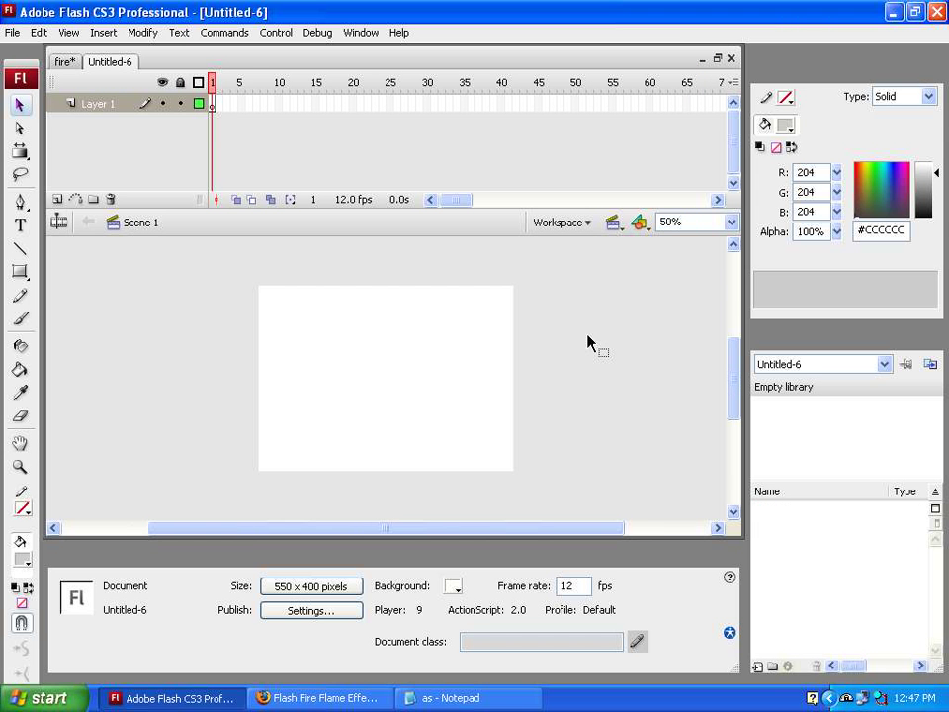
{"action": "left_click", "coordinate": [20, 272]}
{"action": "left_click_drag", "start_coordinate": [364, 314], "coordinate": [395, 388]}
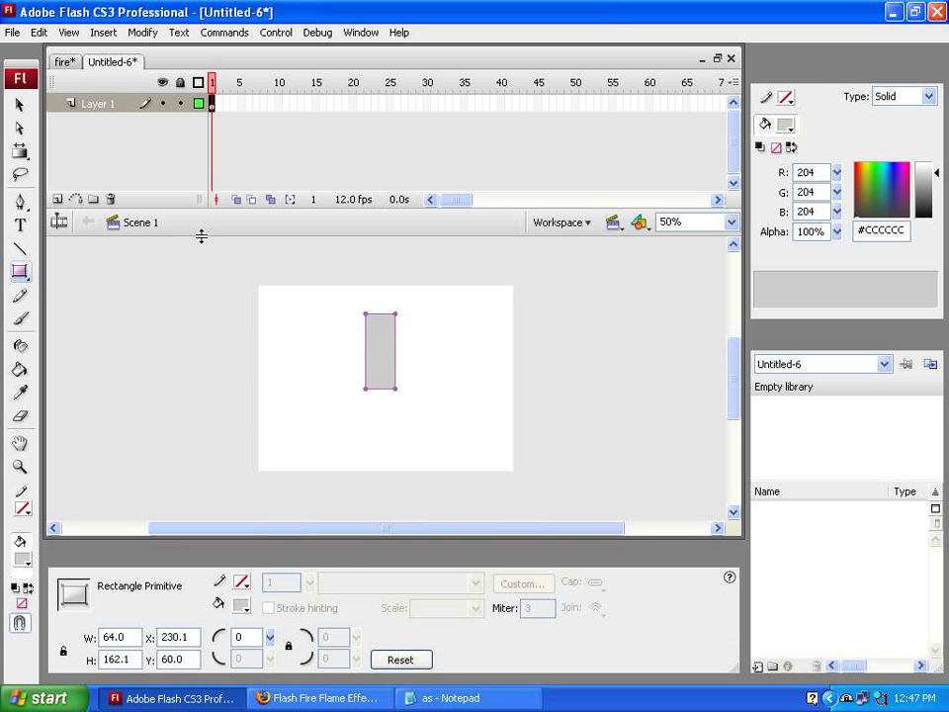
{"action": "left_click", "coordinate": [20, 105]}
{"action": "left_click", "coordinate": [250, 355]}
- Set the rectangle's width to 30 px and its height to 312 px
{"action": "left_click", "coordinate": [382, 350]}
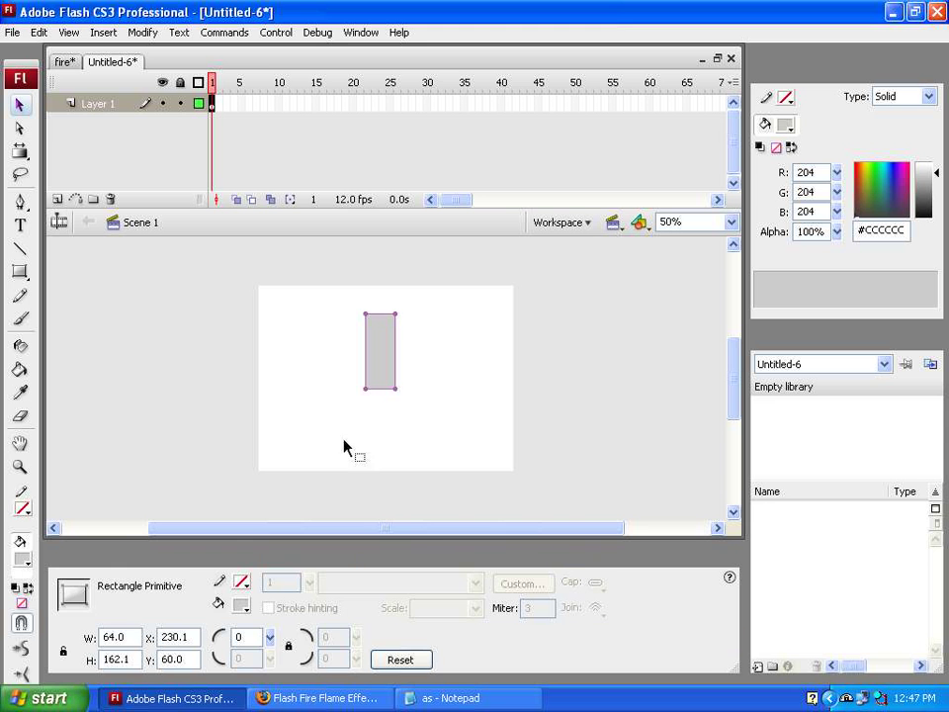
{"action": "double_click", "coordinate": [123, 636]}
{"action": "type", "text": "30"}
{"action": "key", "text": "Tab"}
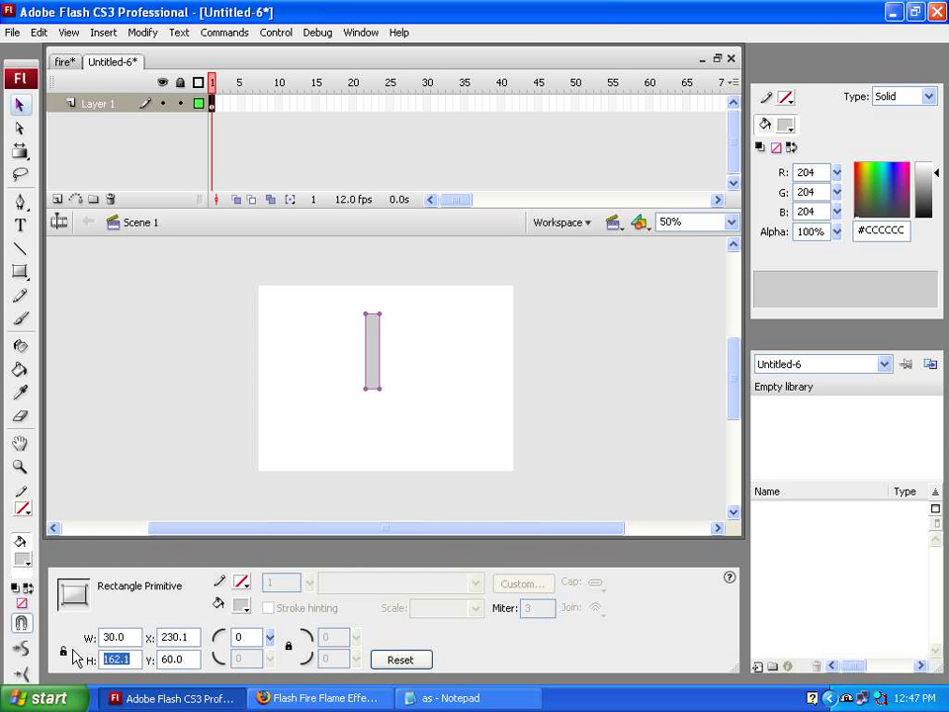
{"action": "type", "text": "312"}
{"action": "left_click", "coordinate": [168, 462]}
- Move the narrow rectangle near the top of the stage, to about X 234, Y 12, and select it
{"action": "left_click_drag", "start_coordinate": [373, 413], "coordinate": [387, 397]}
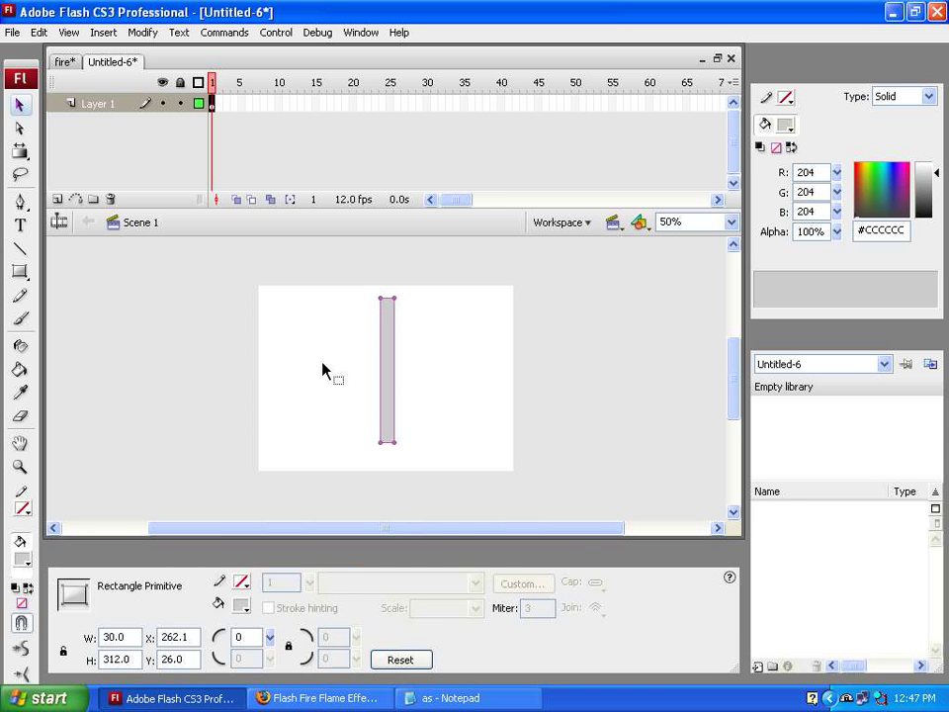
{"action": "left_click", "coordinate": [305, 362]}
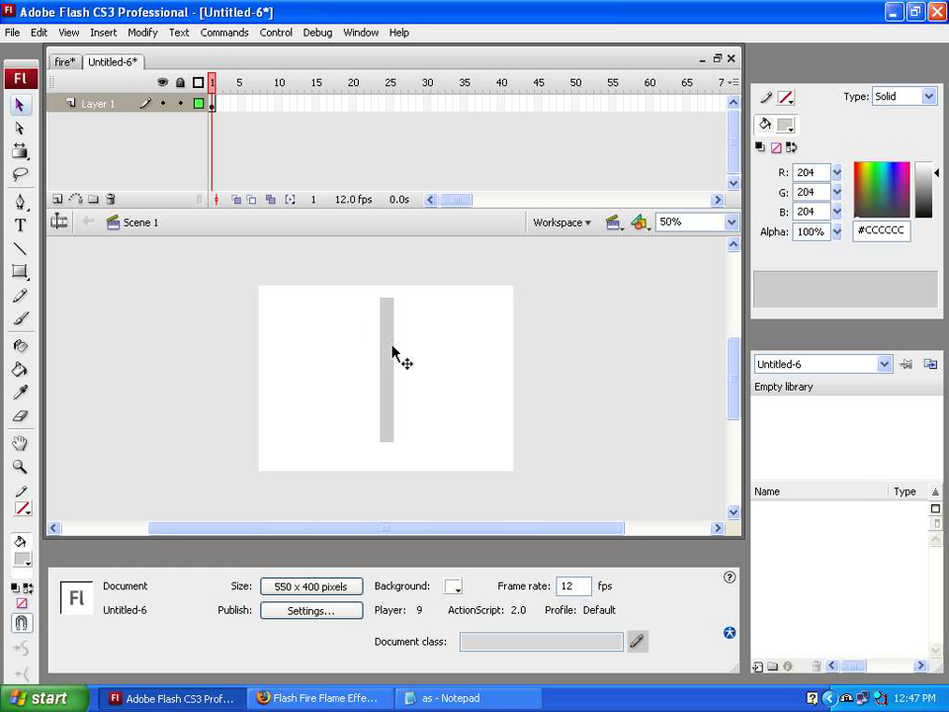
{"action": "left_click_drag", "start_coordinate": [391, 346], "coordinate": [380, 345]}
{"action": "left_click", "coordinate": [421, 366]}
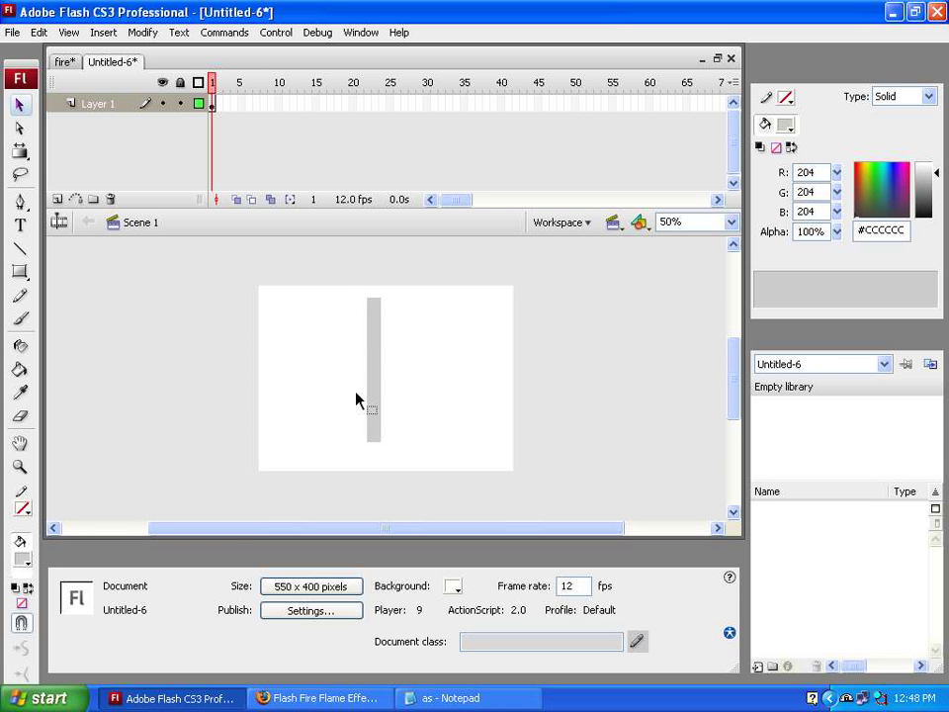
{"action": "left_click_drag", "start_coordinate": [374, 405], "coordinate": [382, 396]}
{"action": "left_click", "coordinate": [309, 388]}
{"action": "left_click_drag", "start_coordinate": [332, 271], "coordinate": [414, 459]}
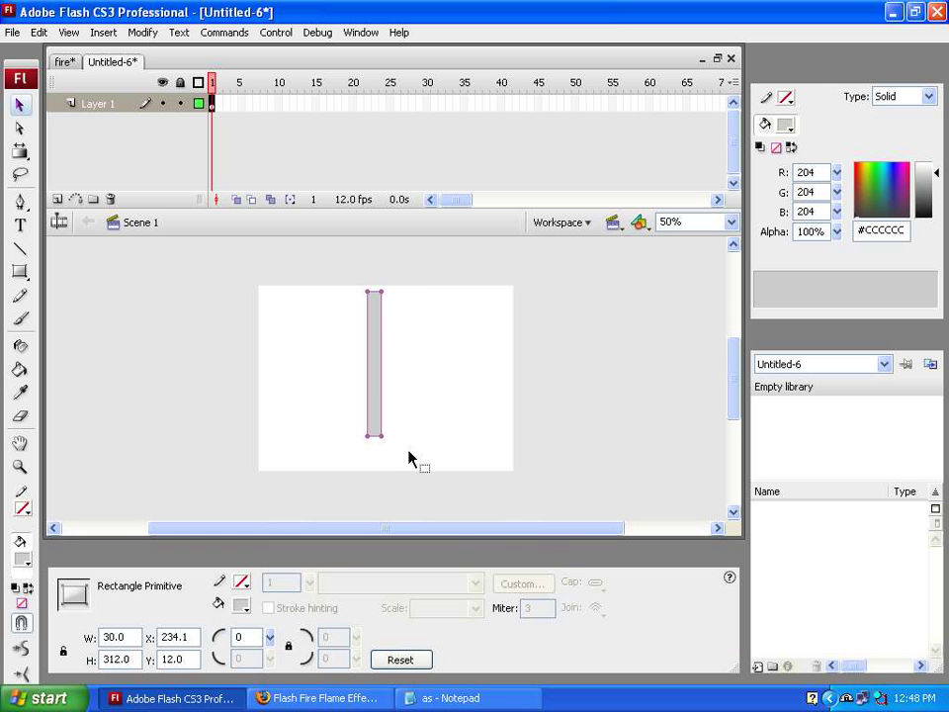
- Convert the grey rectangle into a movie clip symbol named shape_mc
{"action": "right_click", "coordinate": [379, 388]}
{"action": "left_click", "coordinate": [506, 642]}
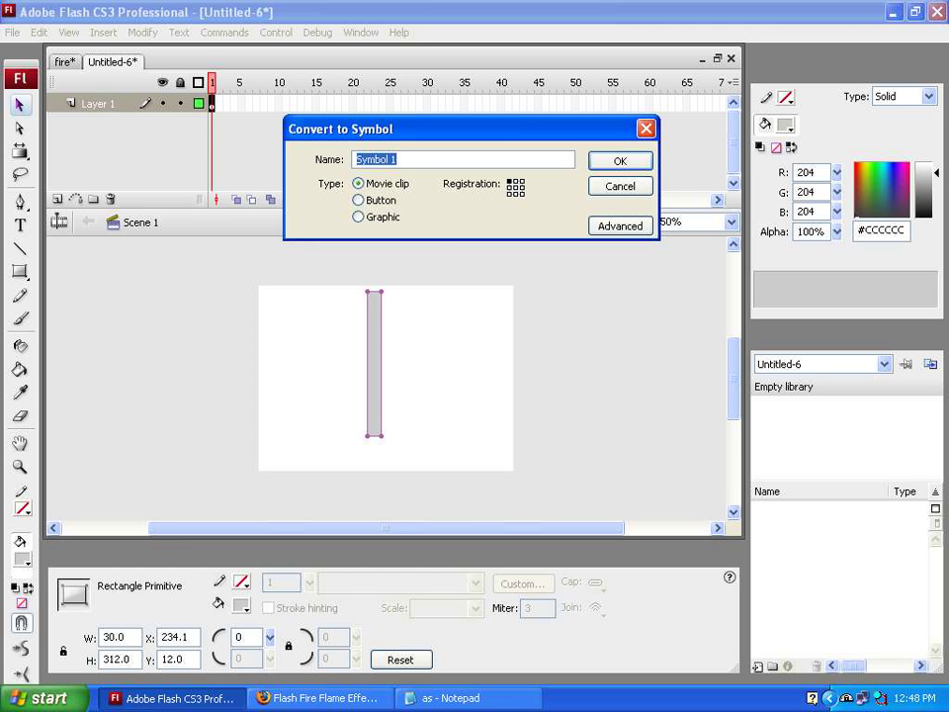
{"action": "type", "text": "shape_mc"}
{"action": "key", "text": "Return"}
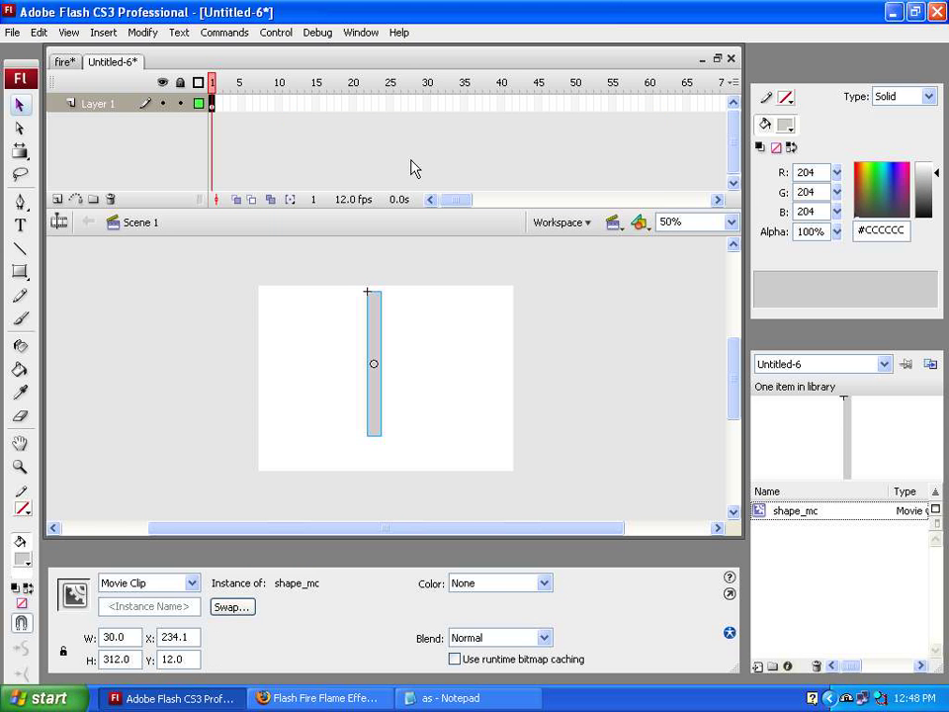
- Give the rectangle's movie clip the instance name shape_mc and deselect it
{"action": "left_click", "coordinate": [191, 605]}
{"action": "type", "text": "sh"}
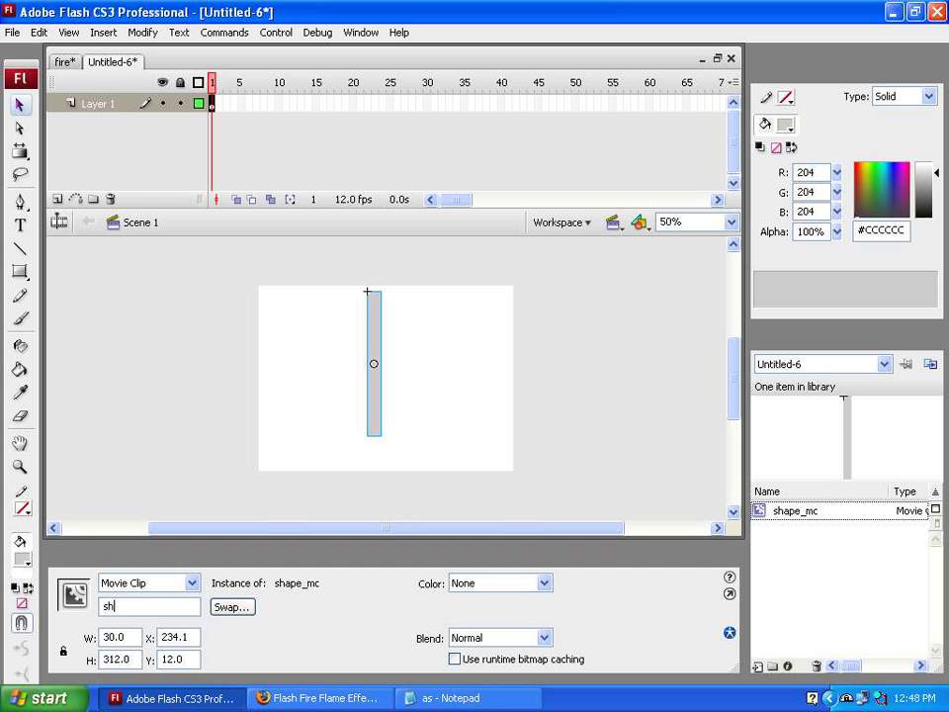
{"action": "type", "text": "ape_mc"}
{"action": "left_click", "coordinate": [291, 424]}
- Add the FireEffectAS2 component from flash-filter.net to the library and attach it to the shape_mc rectangle on the stage
{"action": "left_click", "coordinate": [368, 40]}
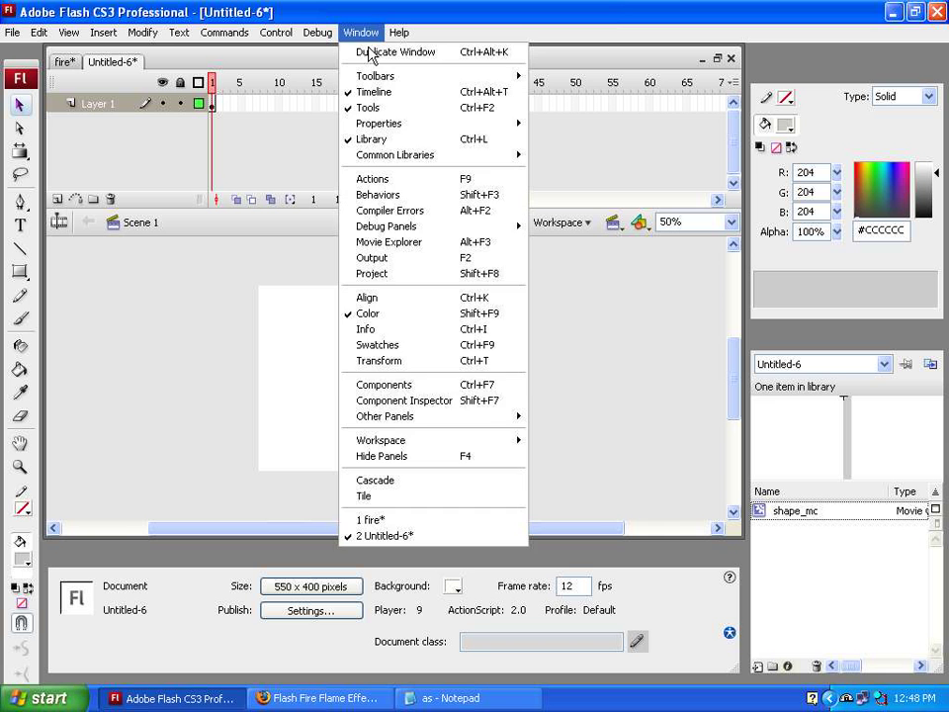
{"action": "left_click", "coordinate": [468, 390]}
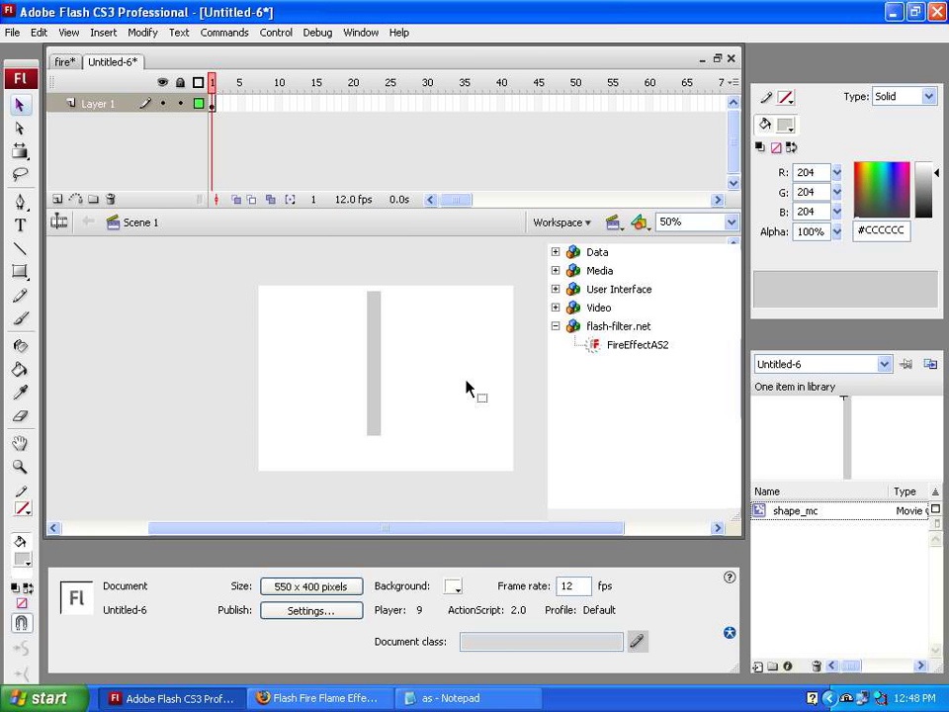
{"action": "left_click_drag", "start_coordinate": [664, 248], "coordinate": [640, 209]}
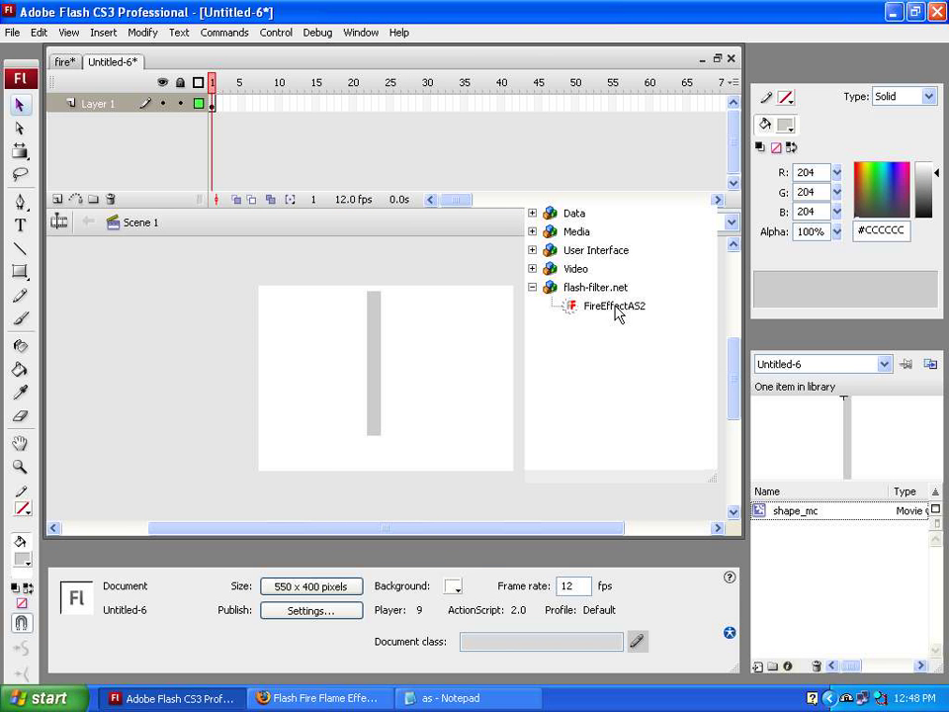
{"action": "left_click", "coordinate": [619, 310]}
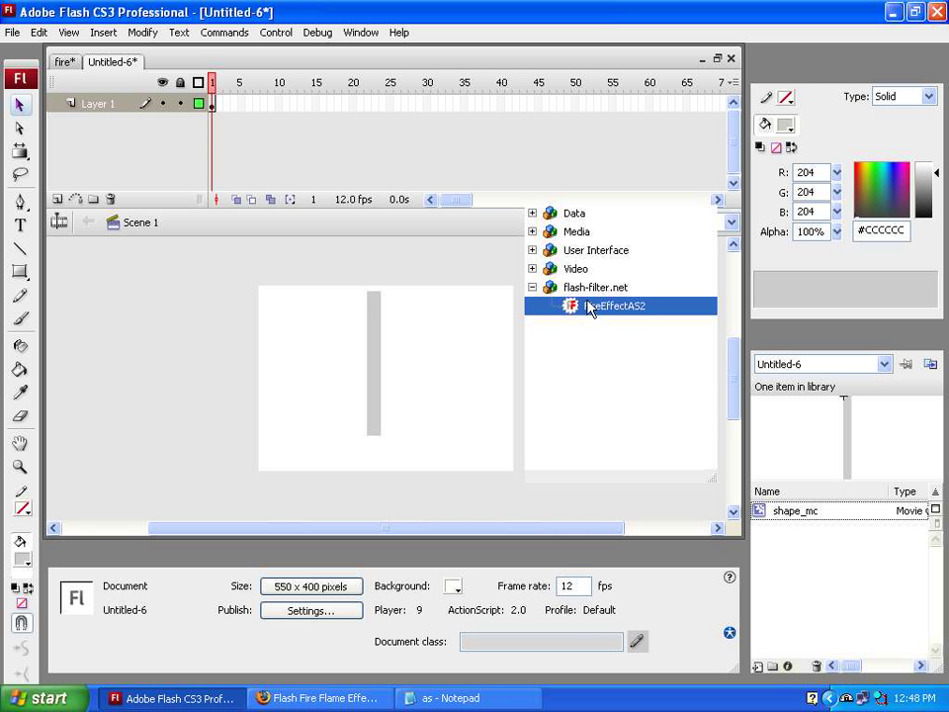
{"action": "left_click_drag", "start_coordinate": [600, 313], "coordinate": [652, 330]}
{"action": "left_click", "coordinate": [356, 32]}
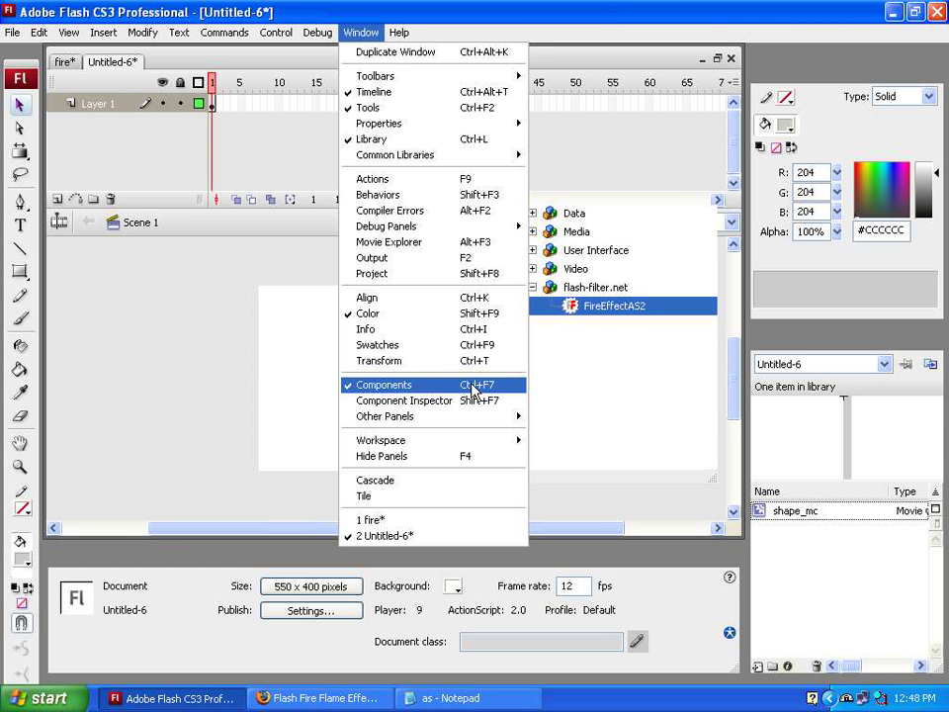
{"action": "left_click", "coordinate": [589, 380]}
{"action": "left_click_drag", "start_coordinate": [606, 311], "coordinate": [775, 554]}
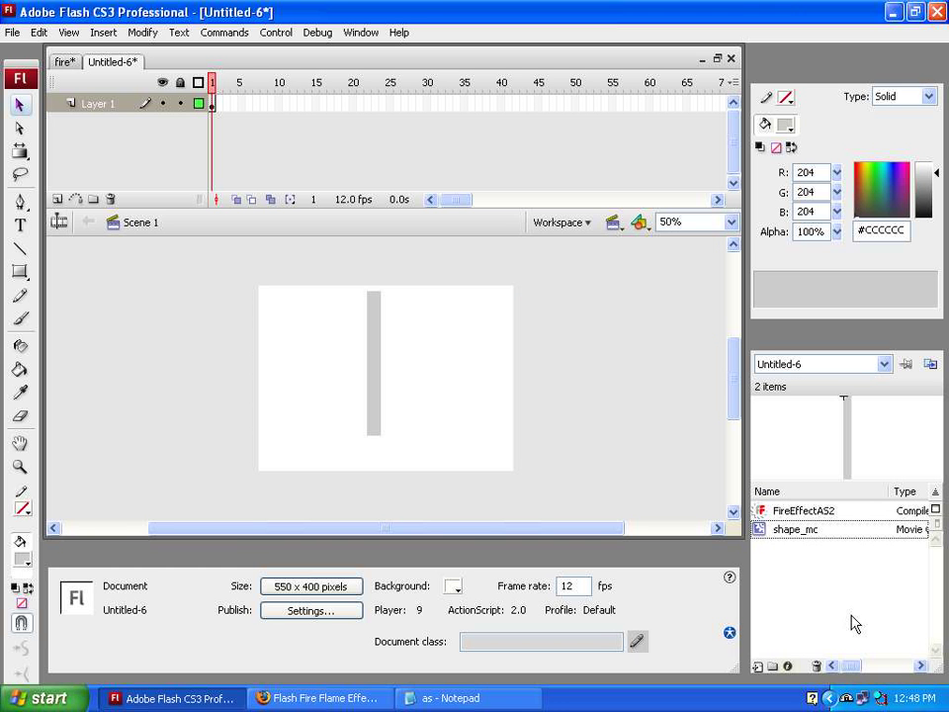
{"action": "left_click", "coordinate": [828, 528]}
{"action": "left_click_drag", "start_coordinate": [818, 514], "coordinate": [378, 298]}
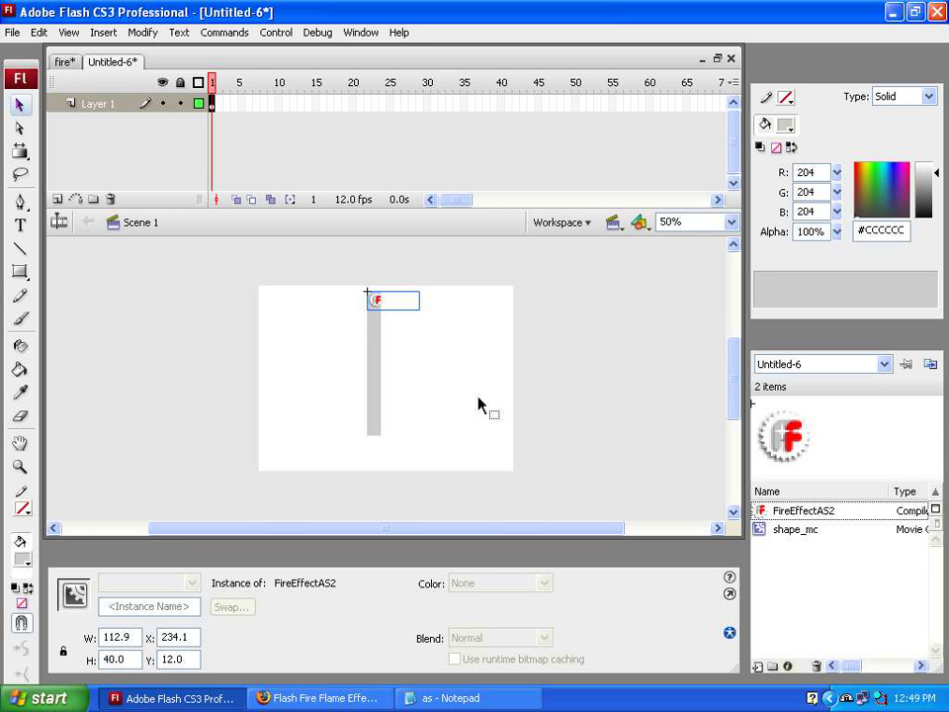
- In the fire effect's component parameters, set Color 1 to magenta #F310E7, Color 2 to turquoise #0DEFCF and Color 3 to green #04FA64
{"action": "left_click", "coordinate": [358, 33]}
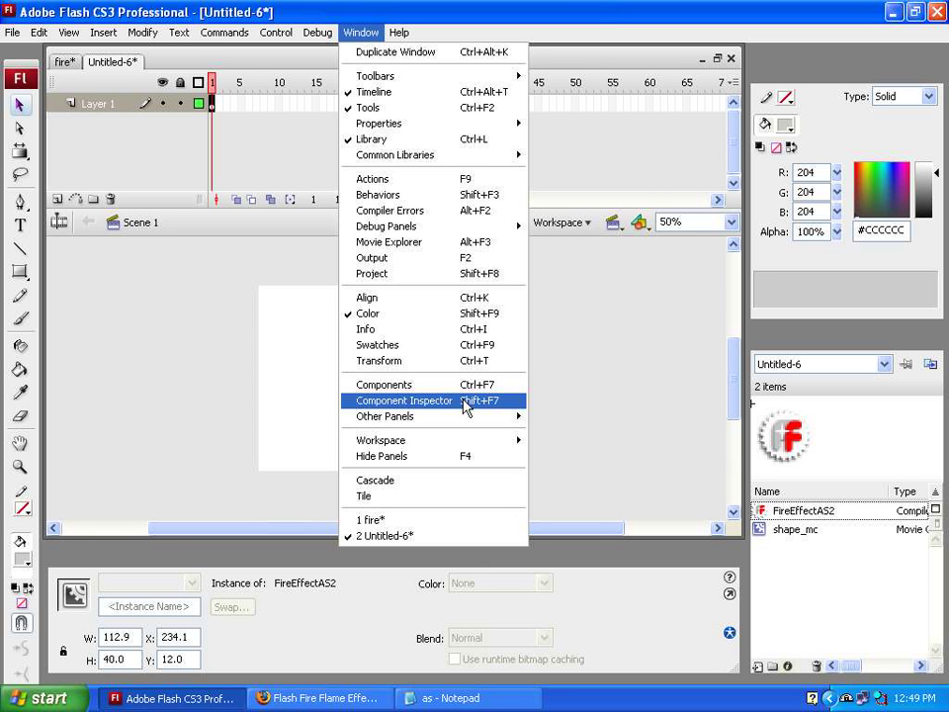
{"action": "left_click", "coordinate": [464, 403]}
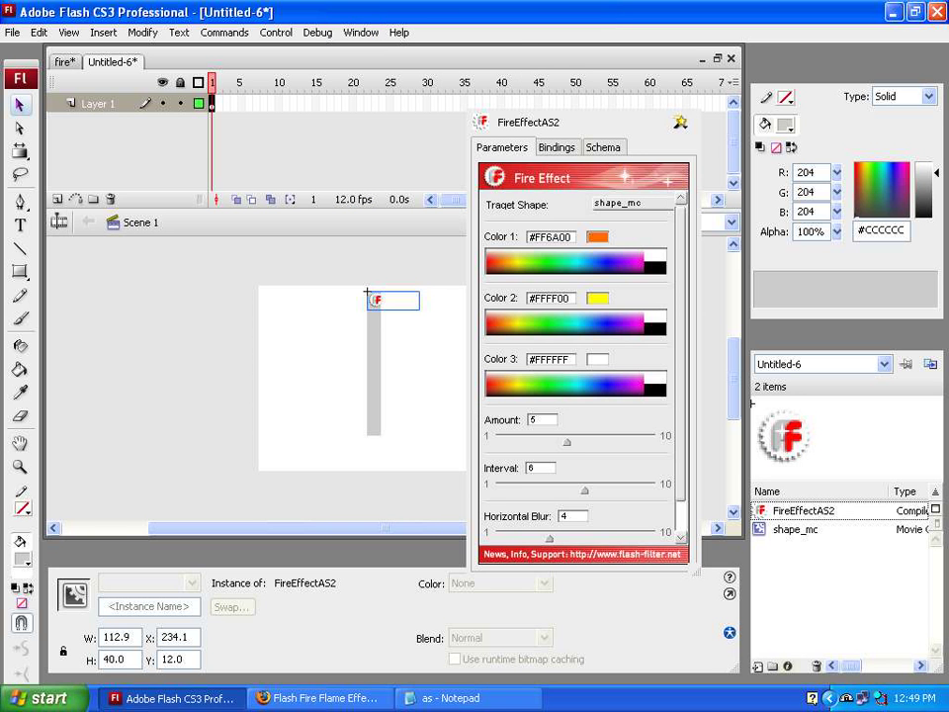
{"action": "left_click_drag", "start_coordinate": [630, 98], "coordinate": [633, 72]}
{"action": "mouse_move", "coordinate": [687, 223]}
{"action": "left_mouse_down"}
{"action": "mouse_move", "coordinate": [687, 302]}
{"action": "mouse_move", "coordinate": [678, 210]}
{"action": "left_mouse_up"}
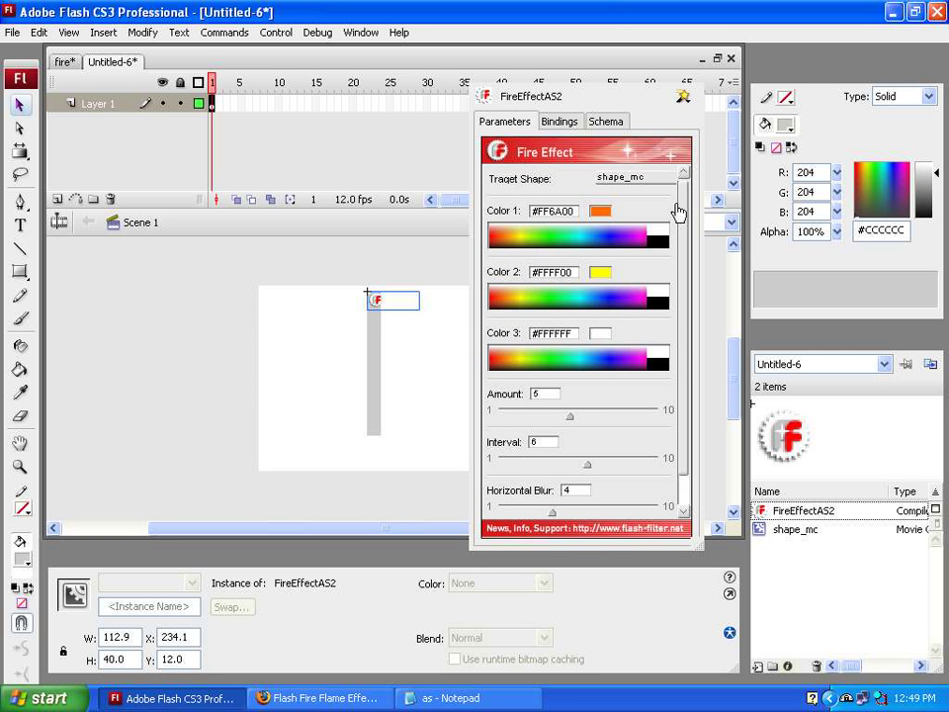
{"action": "left_click", "coordinate": [612, 182]}
{"action": "left_click", "coordinate": [580, 187]}
{"action": "left_click", "coordinate": [620, 234]}
{"action": "left_click", "coordinate": [575, 294]}
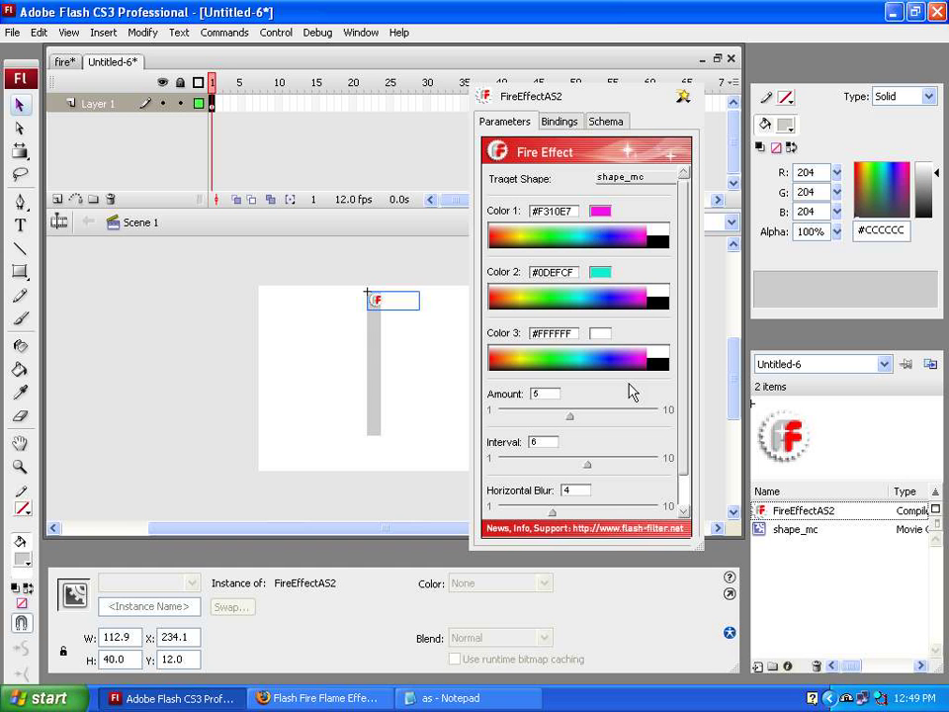
{"action": "left_click", "coordinate": [525, 359]}
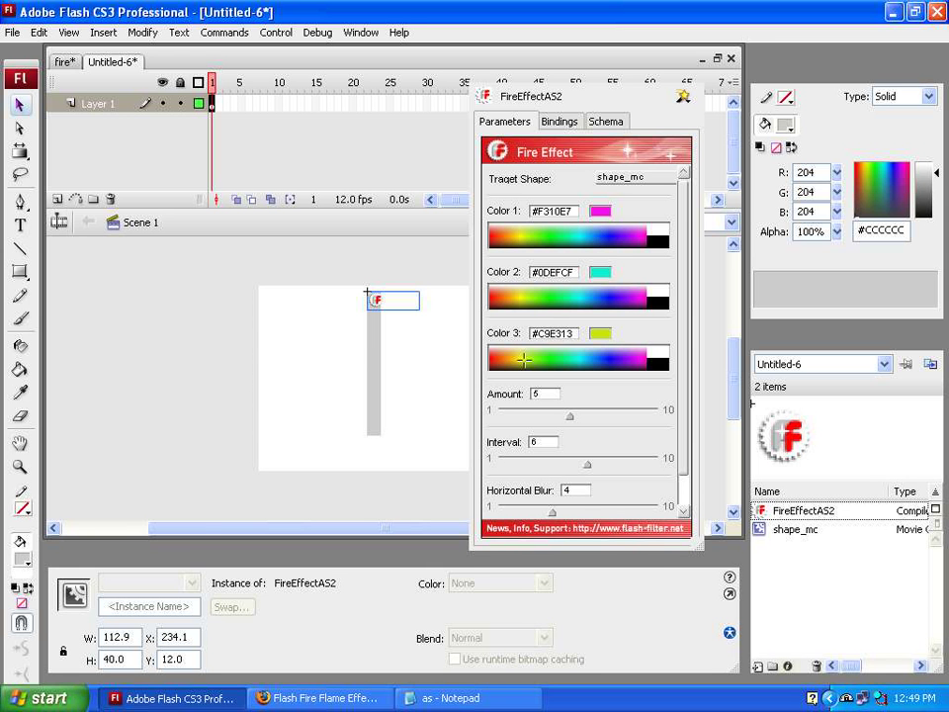
{"action": "left_click", "coordinate": [575, 362]}
- Set the fire effect's Amount to 1, Interval to 2 and Horizontal Blur to 3
{"action": "scroll", "coordinate": [687, 332], "scroll_direction": "down", "scroll_amount": 2}
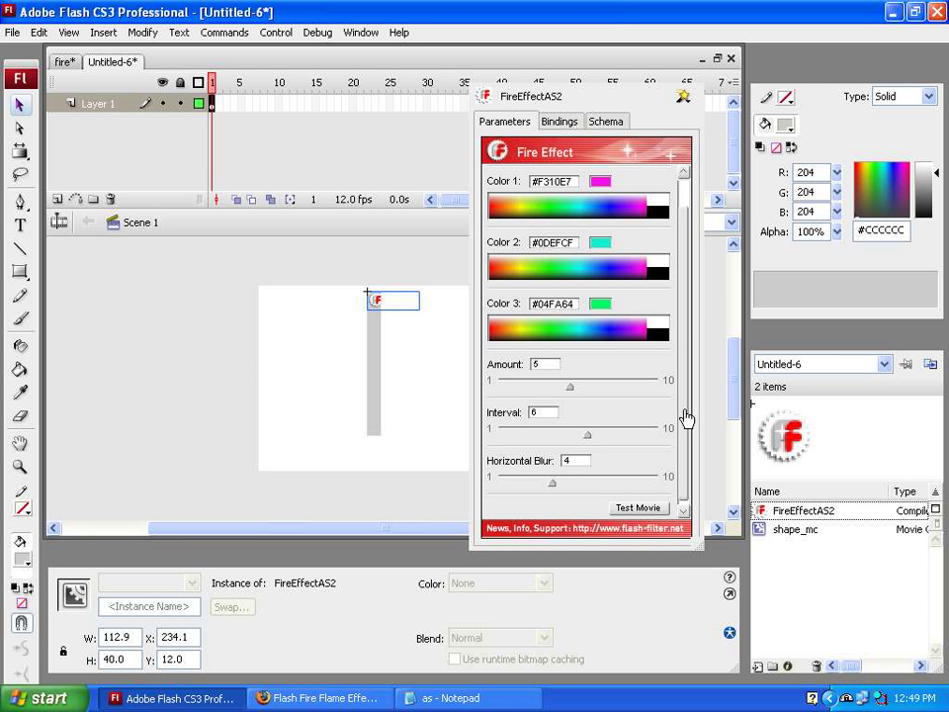
{"action": "double_click", "coordinate": [537, 364]}
{"action": "type", "text": "234.1"}
{"action": "key", "text": "Return"}
{"action": "double_click", "coordinate": [530, 413]}
{"action": "type", "text": "2"}
{"action": "key", "text": "Return"}
{"action": "double_click", "coordinate": [574, 458]}
{"action": "type", "text": "3"}
{"action": "key", "text": "Return"}
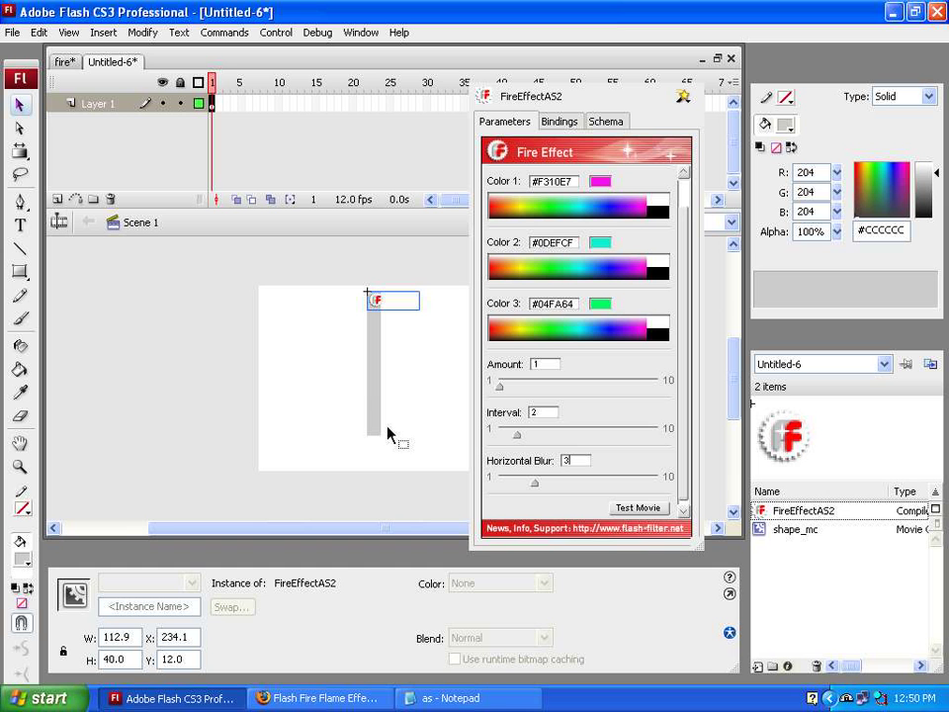
- Test the movie to view the recoloured flame, then close the preview and the component's parameters
{"action": "left_click", "coordinate": [637, 509]}
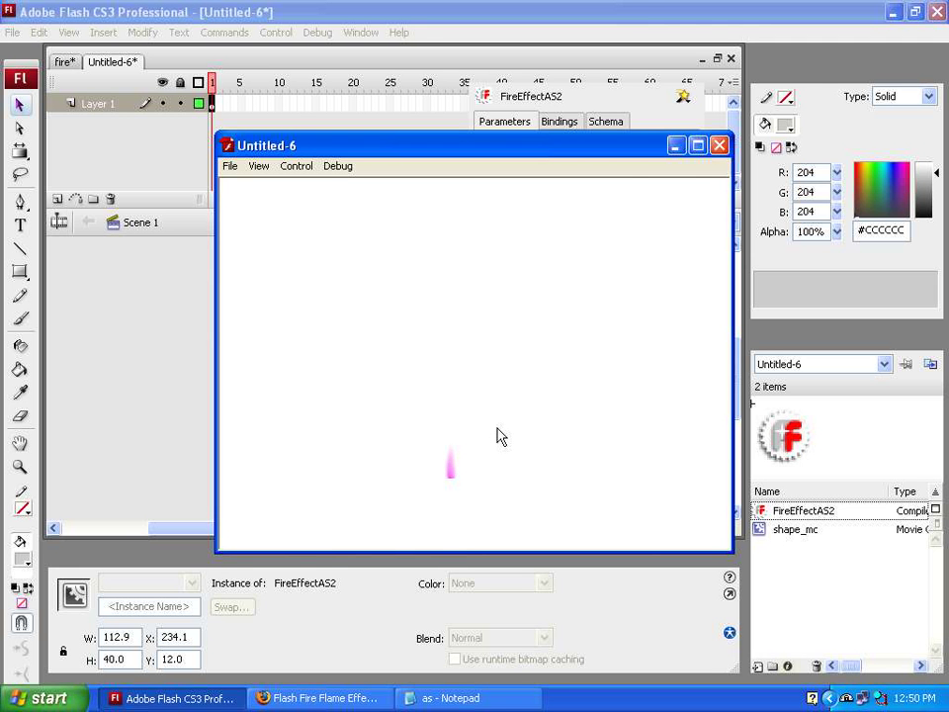
{"action": "left_click", "coordinate": [720, 148]}
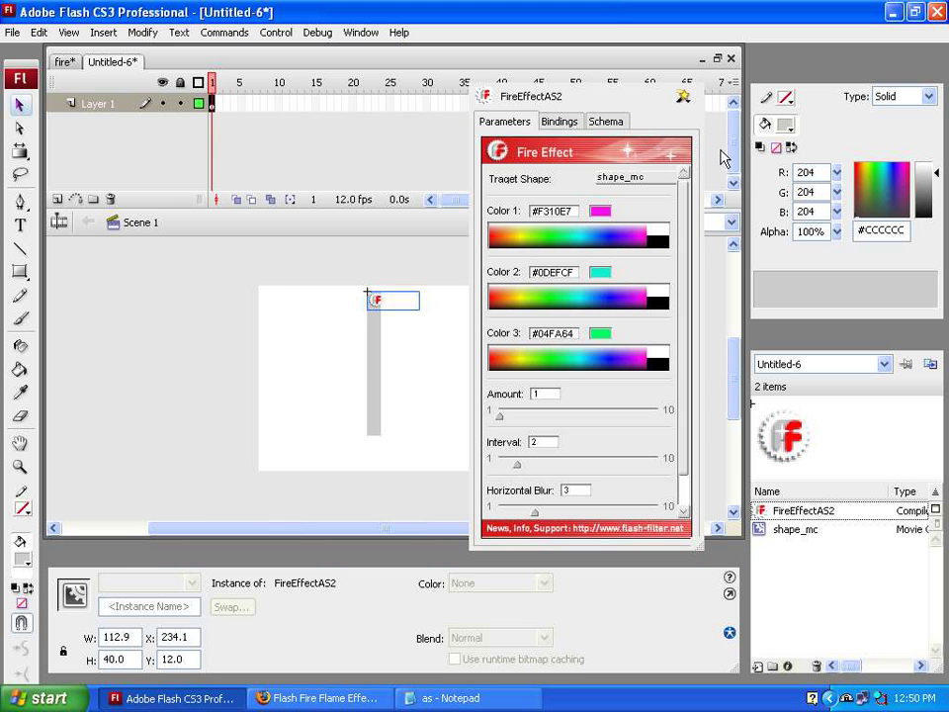
{"action": "left_click", "coordinate": [698, 77]}
{"action": "left_click", "coordinate": [435, 427]}
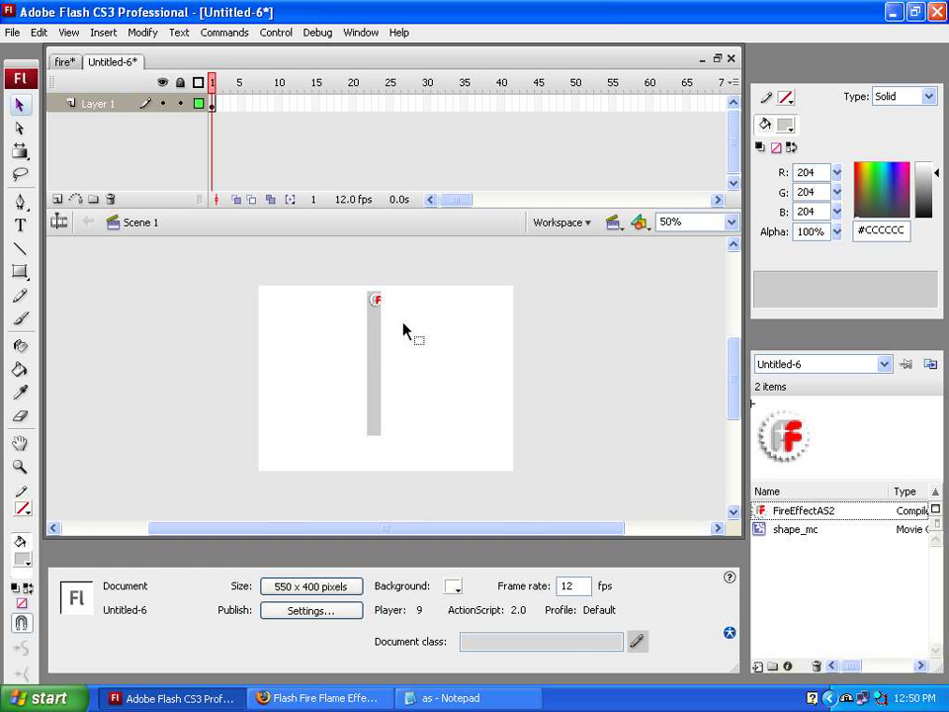
- Rename the layer holding the rectangle and fire effect to fire, and add a new layer named as above it
{"action": "left_click_drag", "start_coordinate": [327, 254], "coordinate": [434, 451]}
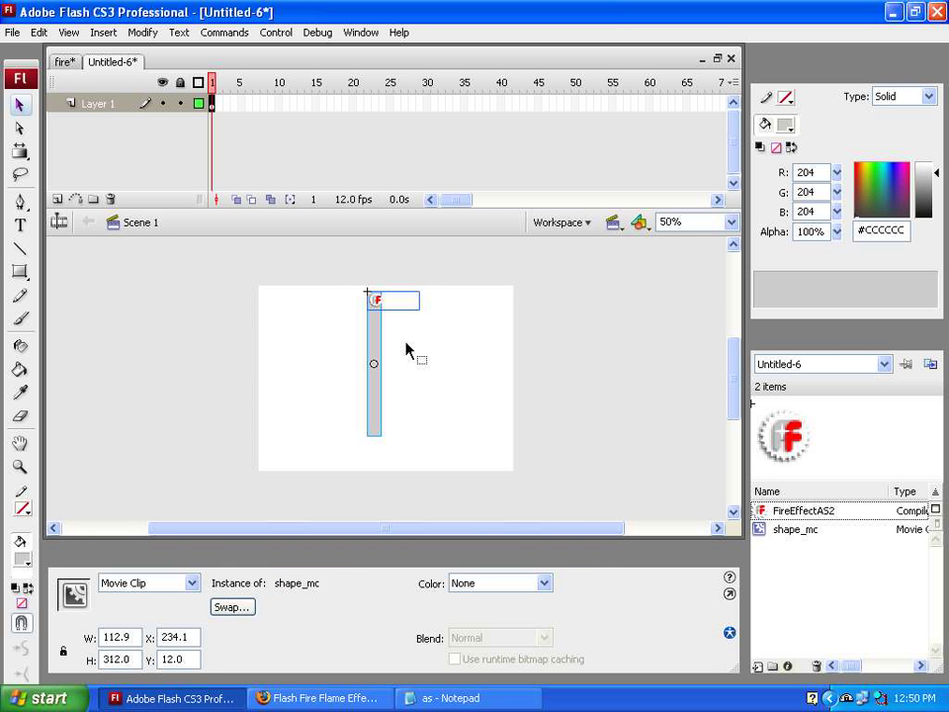
{"action": "left_click", "coordinate": [427, 369]}
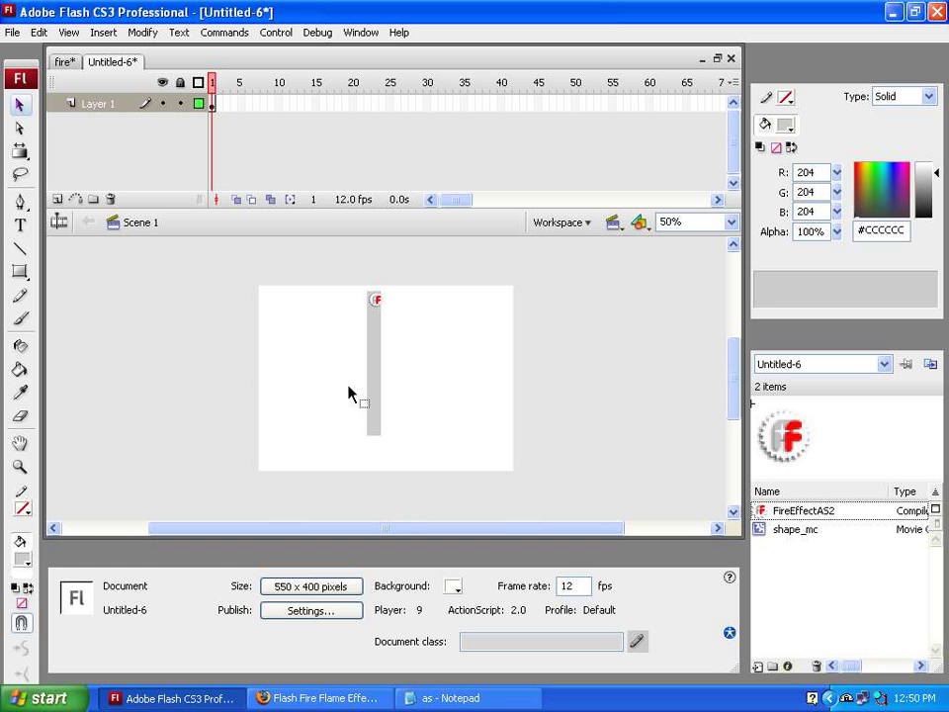
{"action": "double_click", "coordinate": [118, 104]}
{"action": "type", "text": "fire"}
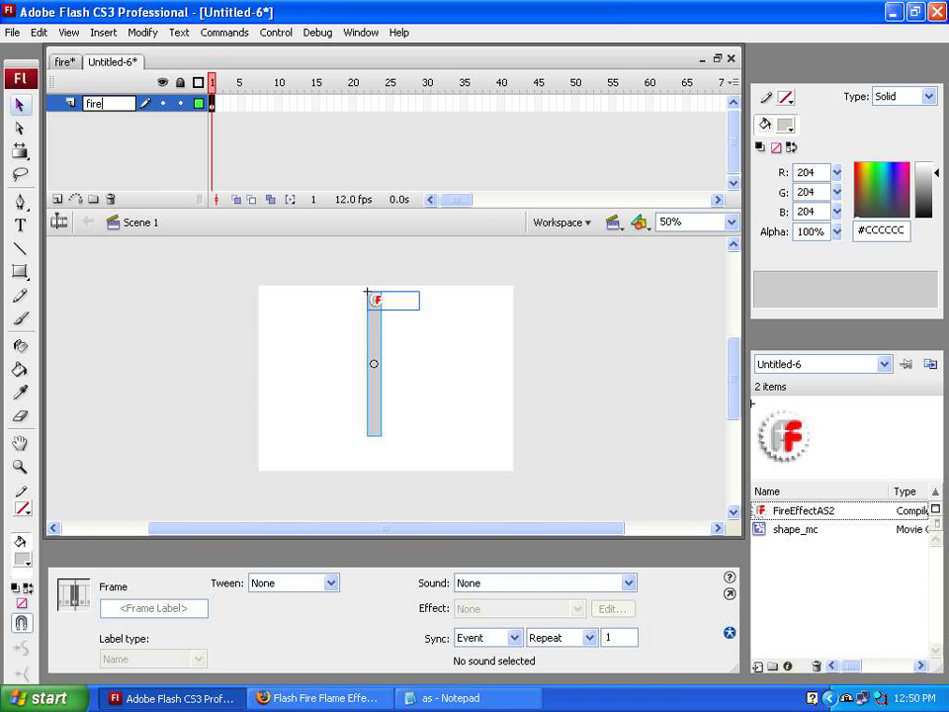
{"action": "left_click", "coordinate": [121, 117]}
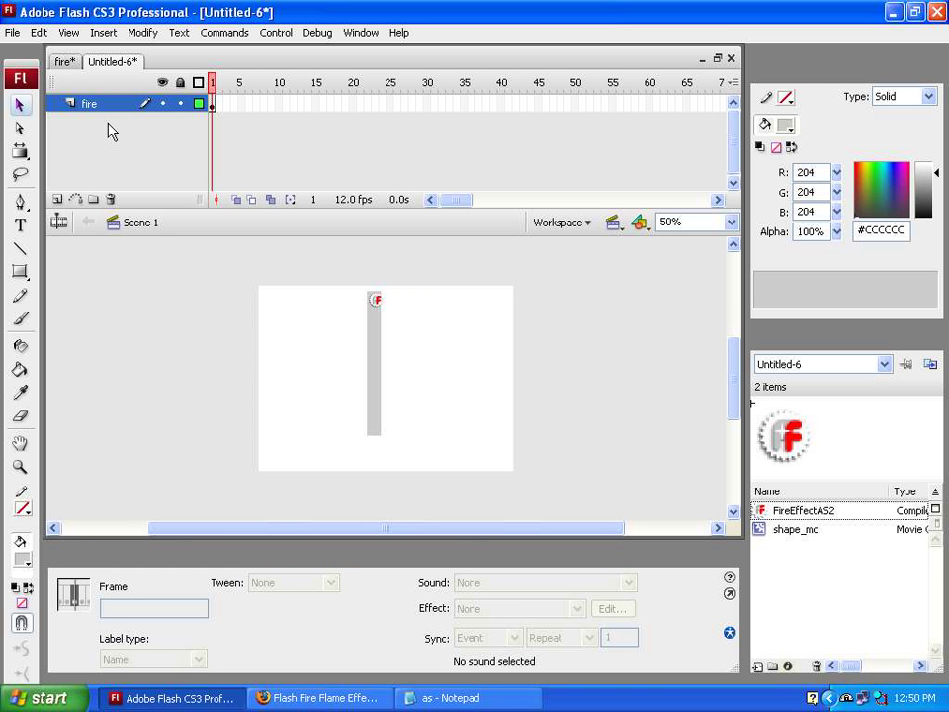
{"action": "left_click", "coordinate": [57, 198]}
{"action": "double_click", "coordinate": [99, 104]}
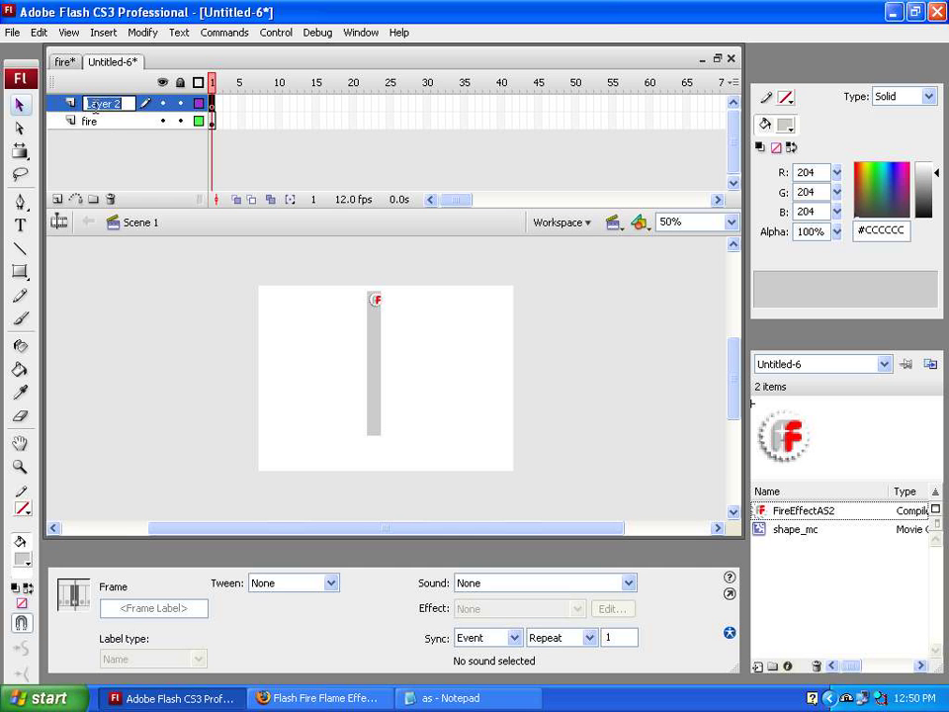
{"action": "type", "text": "as"}
{"action": "key", "text": "Return"}
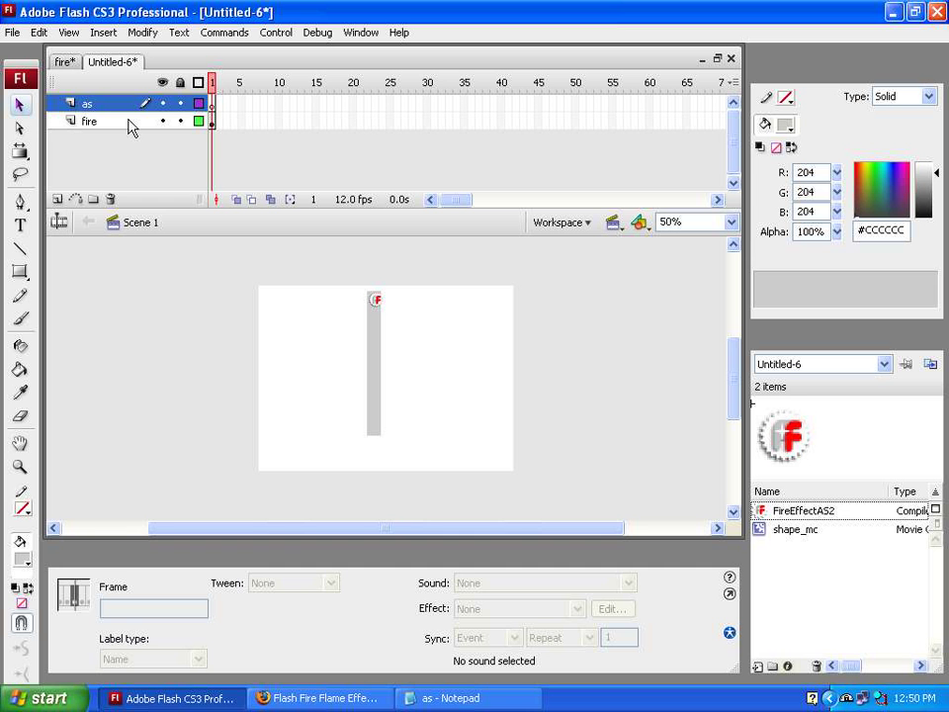
- Insert the complete fire_effect.onMouseMove script from the as file open in Notepad into the actions of frame 1 on the as layer
{"action": "left_click", "coordinate": [212, 103]}
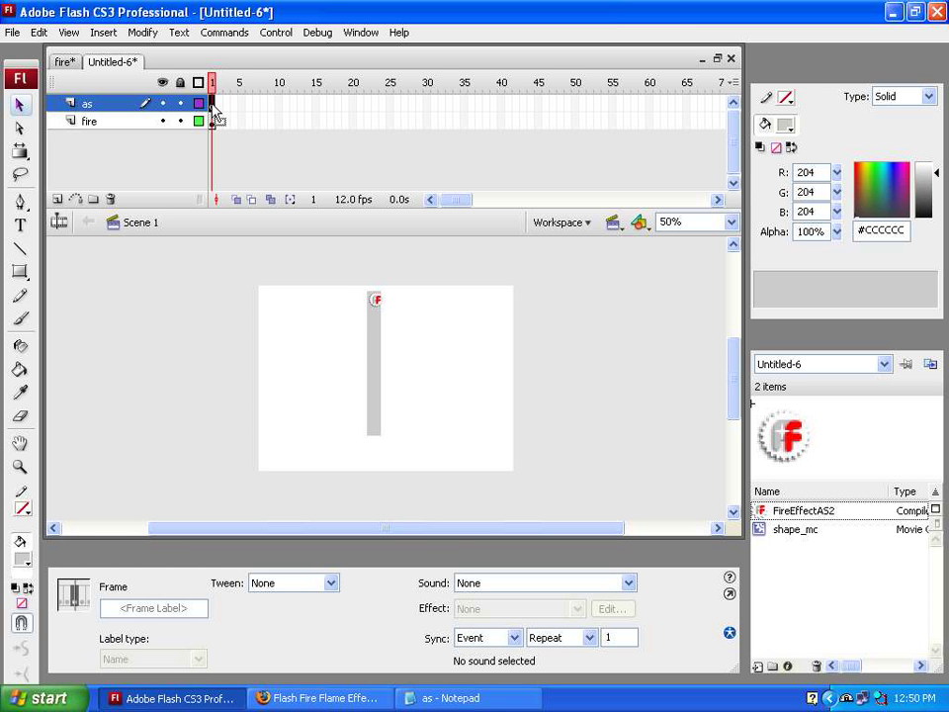
{"action": "key", "text": "F7"}
{"action": "key", "text": "ctrl+z"}
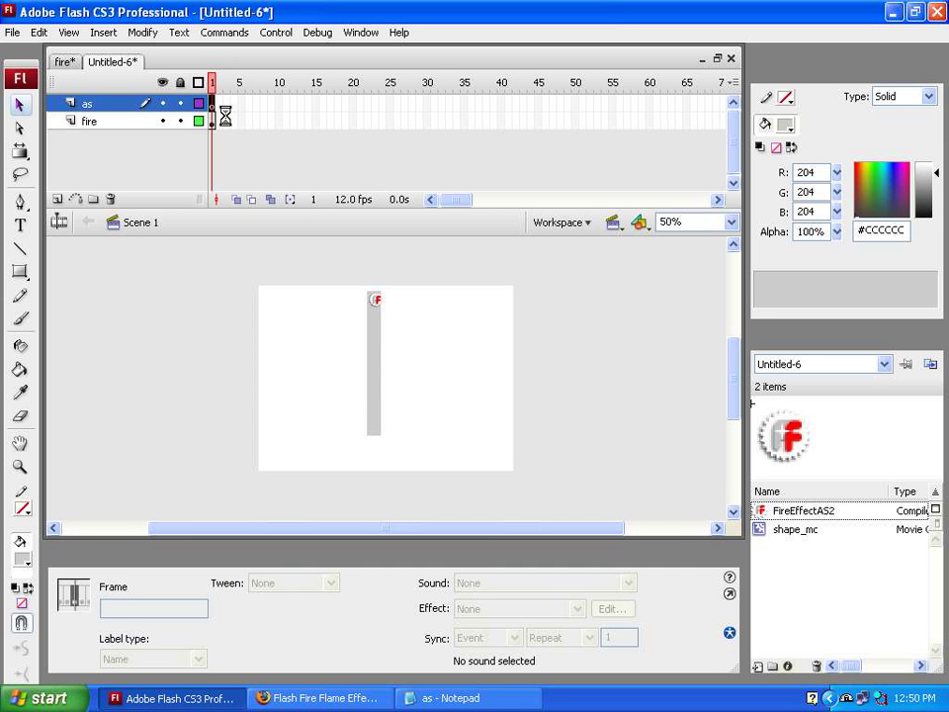
{"action": "key", "text": "F9"}
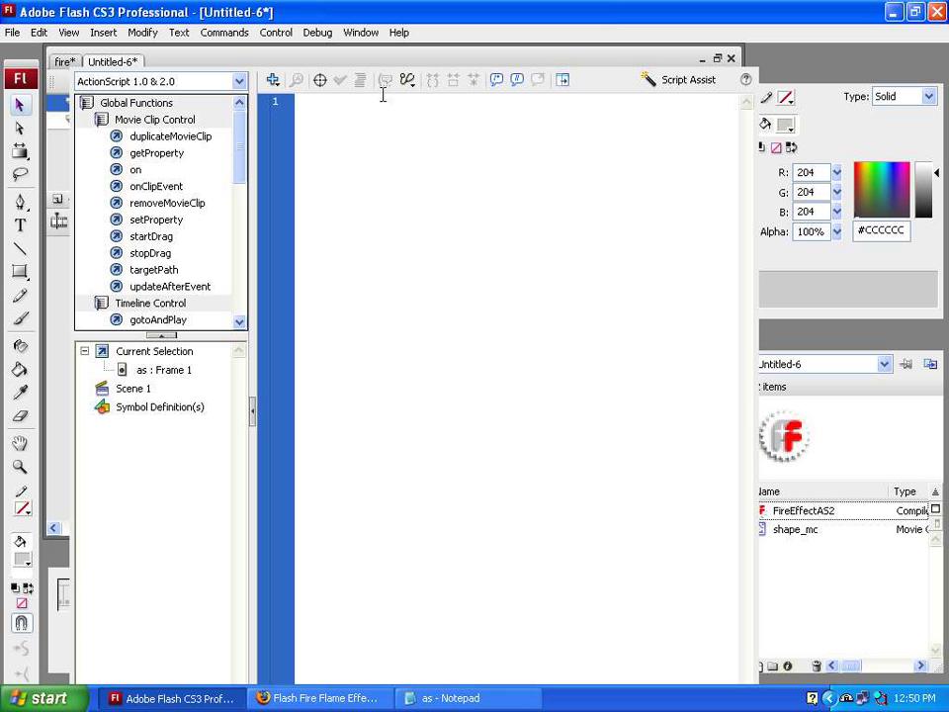
{"action": "left_click", "coordinate": [444, 699]}
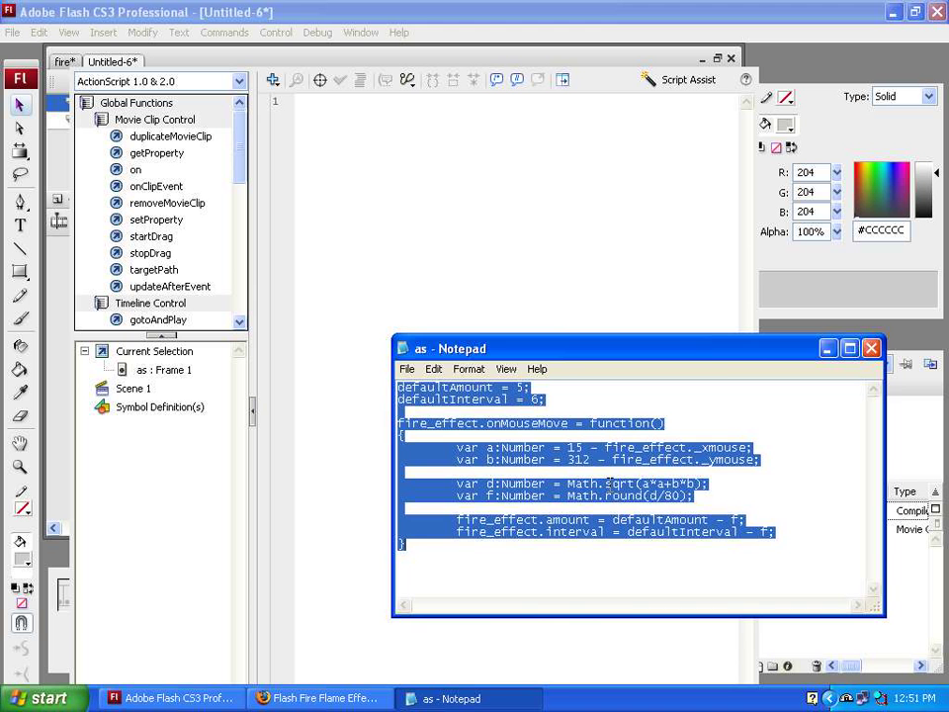
{"action": "left_click", "coordinate": [475, 225]}
{"action": "type", "text": "defaultAmount = 5; defaultInterval = 6;  fire_effect.onMouseMove = function() { \tvar a:Number = 15 - fire_effect._xmouse; \tvar b:Number = 312 - fire_effect._ymouse;  \tvar d:Number = Math.sqrt(a*a+b*b); \tvar f:Number = Math.round(d/80);  \tfire_effect.amount = defaultAmount - f; \tfire_effect.interval = defaultInterval - f; }"}
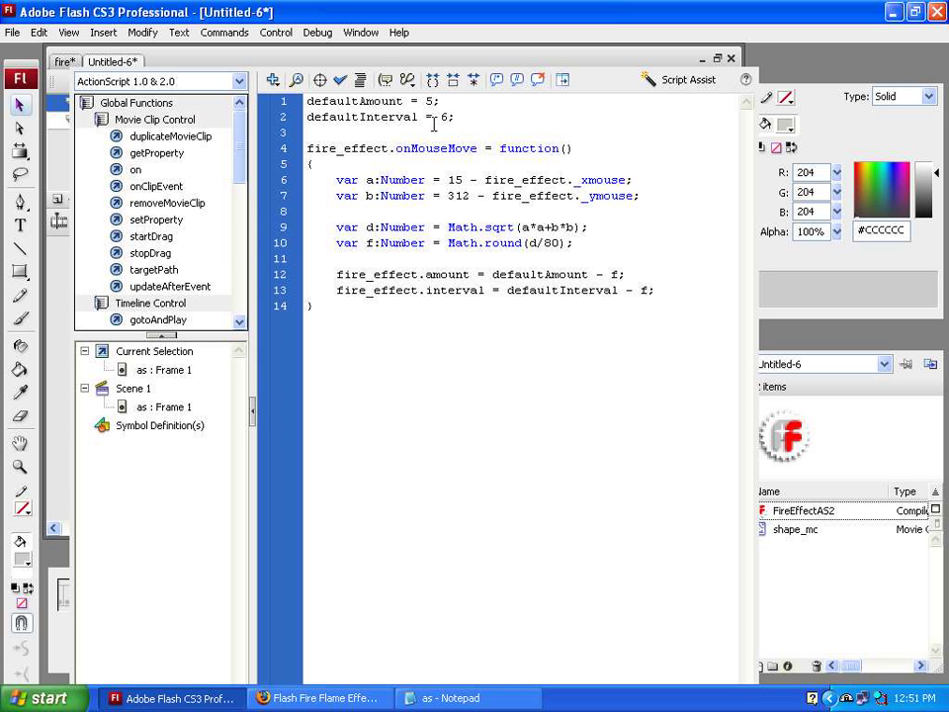
- Examine the script's default amount and interval, the mouse distance calculation, and the lines that adjust the fire effect
{"action": "left_click_drag", "start_coordinate": [415, 132], "coordinate": [298, 103]}
{"action": "left_click_drag", "start_coordinate": [312, 132], "coordinate": [536, 226]}
{"action": "left_click_drag", "start_coordinate": [606, 232], "coordinate": [291, 180]}
{"action": "left_click", "coordinate": [468, 182]}
{"action": "left_click_drag", "start_coordinate": [487, 181], "coordinate": [471, 196]}
{"action": "left_click", "coordinate": [571, 207]}
{"action": "left_click", "coordinate": [446, 182]}
{"action": "left_click", "coordinate": [464, 186]}
{"action": "left_click_drag", "start_coordinate": [559, 248], "coordinate": [547, 250]}
{"action": "left_click_drag", "start_coordinate": [335, 274], "coordinate": [657, 283]}
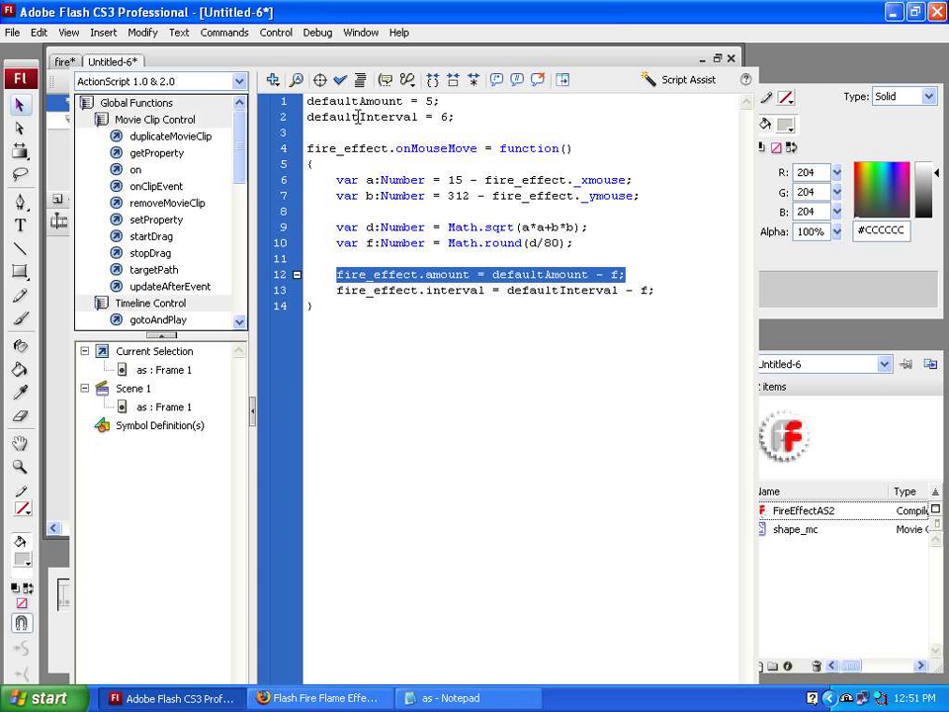
{"action": "left_click", "coordinate": [419, 101]}
{"action": "left_click_drag", "start_coordinate": [419, 103], "coordinate": [434, 103]}
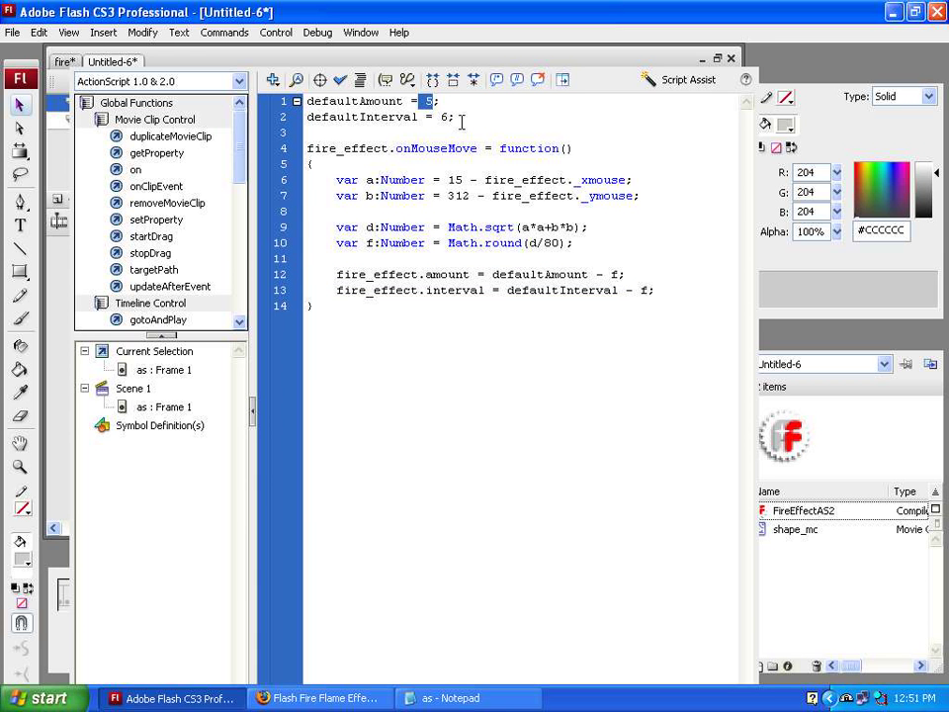
{"action": "left_click_drag", "start_coordinate": [549, 259], "coordinate": [583, 252]}
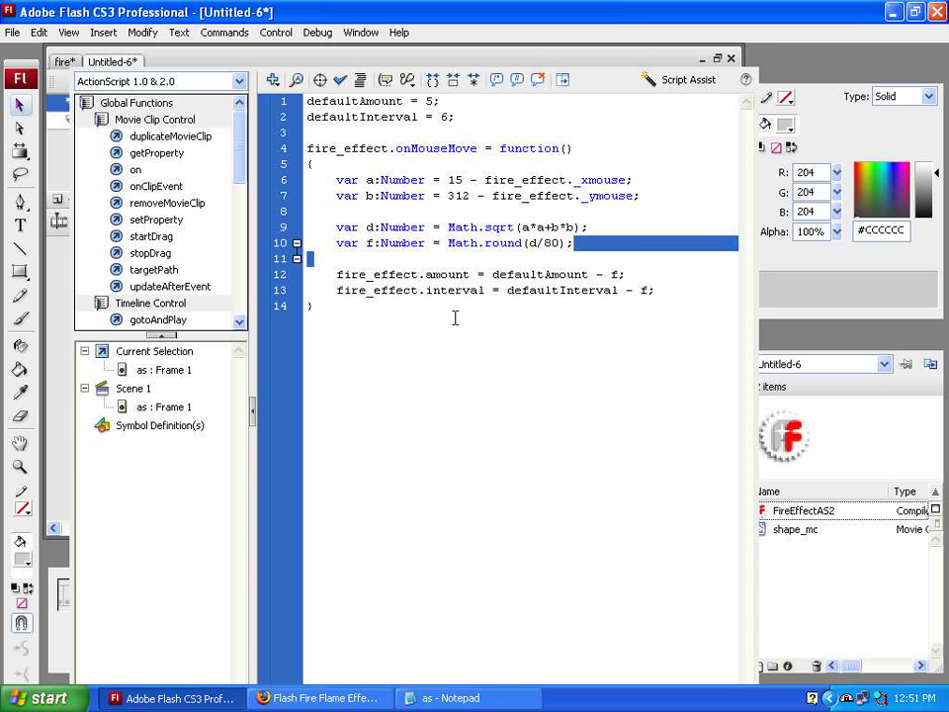
{"action": "left_click", "coordinate": [403, 314]}
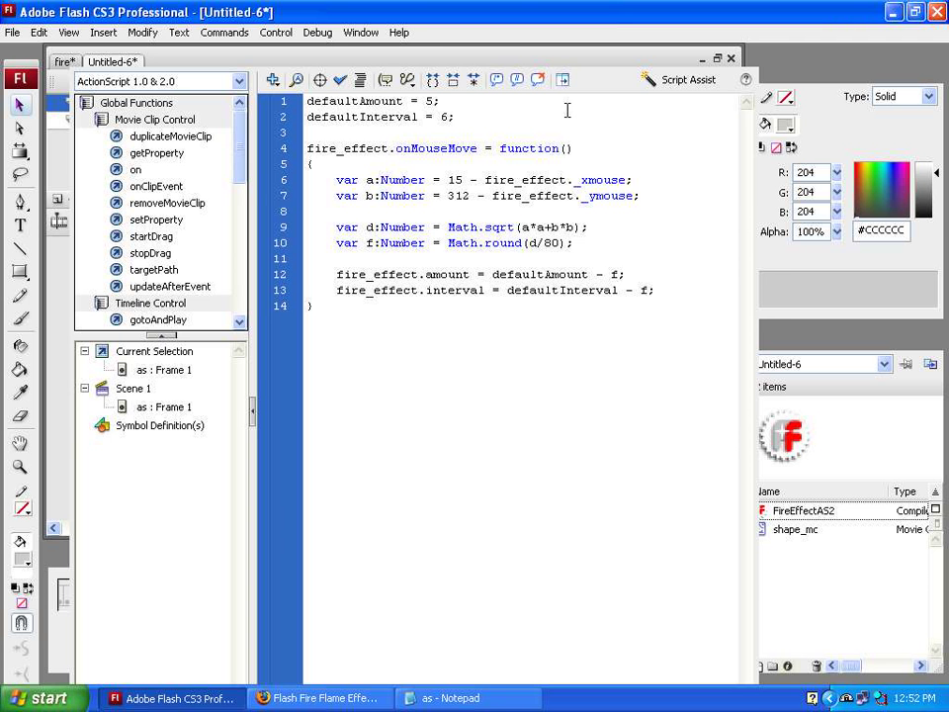
- Give the FireEffectAS2 component on the stage the instance name fire_effect, matching the name used in the as layer's frame 1 script
{"action": "key", "text": "F9"}
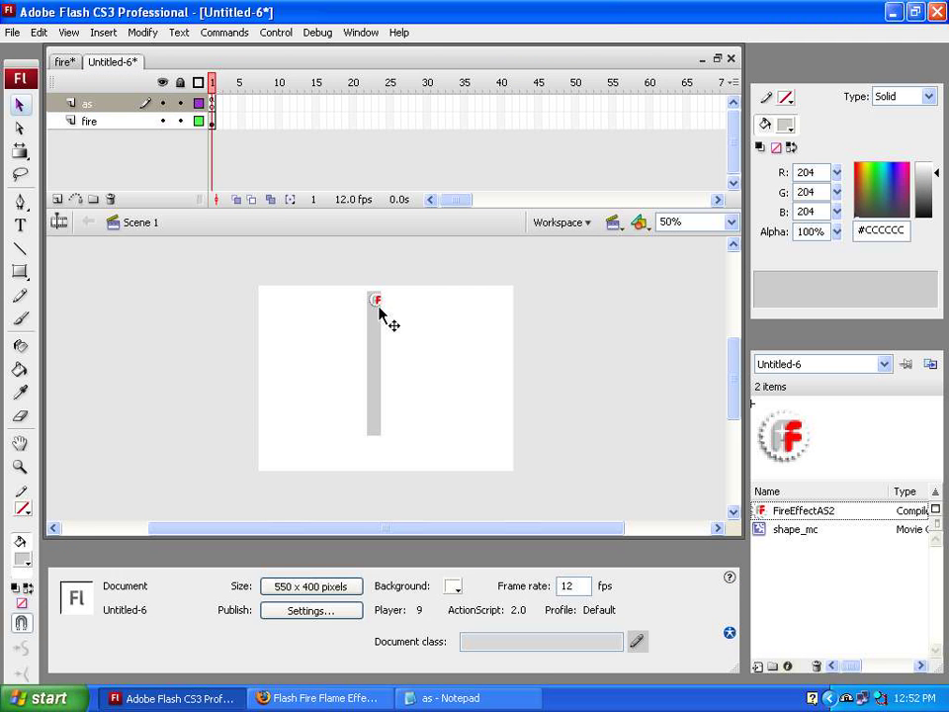
{"action": "left_click", "coordinate": [381, 304]}
{"action": "left_click", "coordinate": [331, 301]}
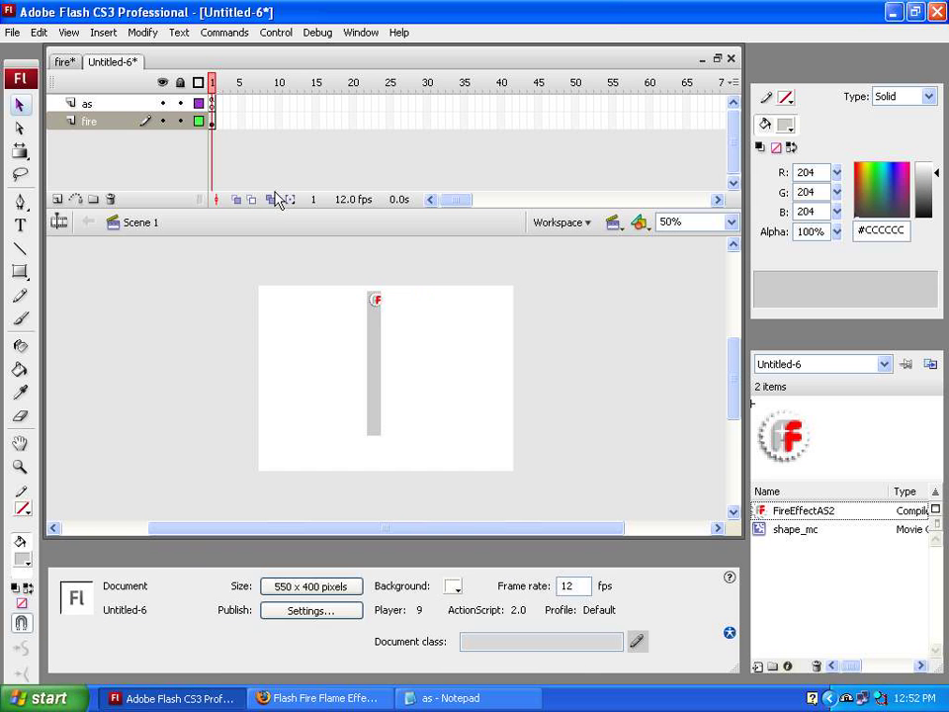
{"action": "left_click", "coordinate": [213, 104]}
{"action": "key", "text": "F9"}
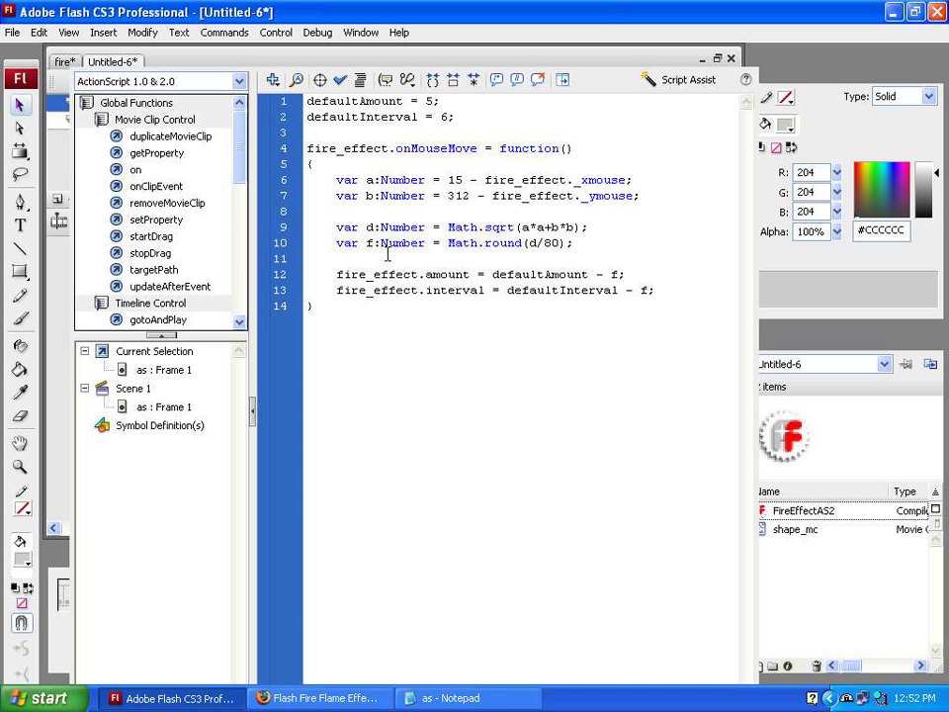
{"action": "left_click_drag", "start_coordinate": [337, 275], "coordinate": [418, 278]}
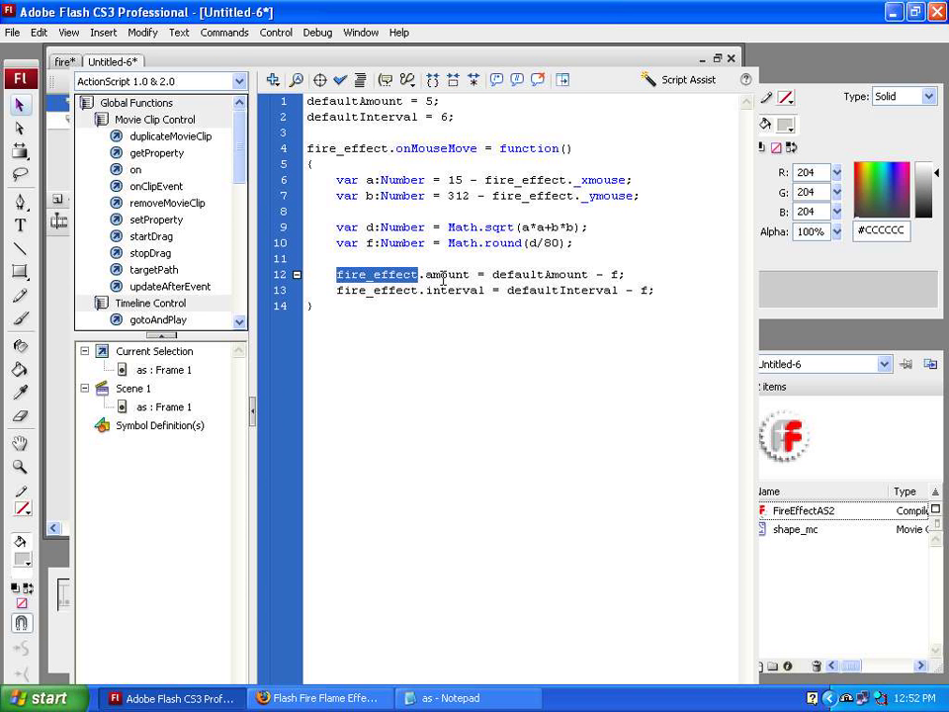
{"action": "key", "text": "F9"}
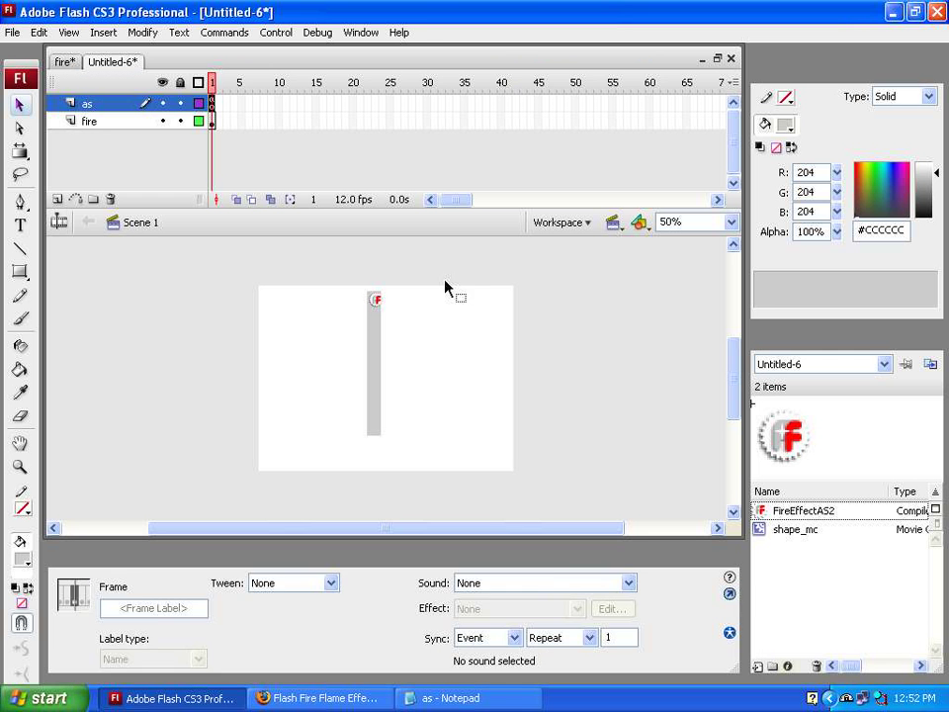
{"action": "left_click", "coordinate": [426, 317]}
{"action": "left_click", "coordinate": [381, 305]}
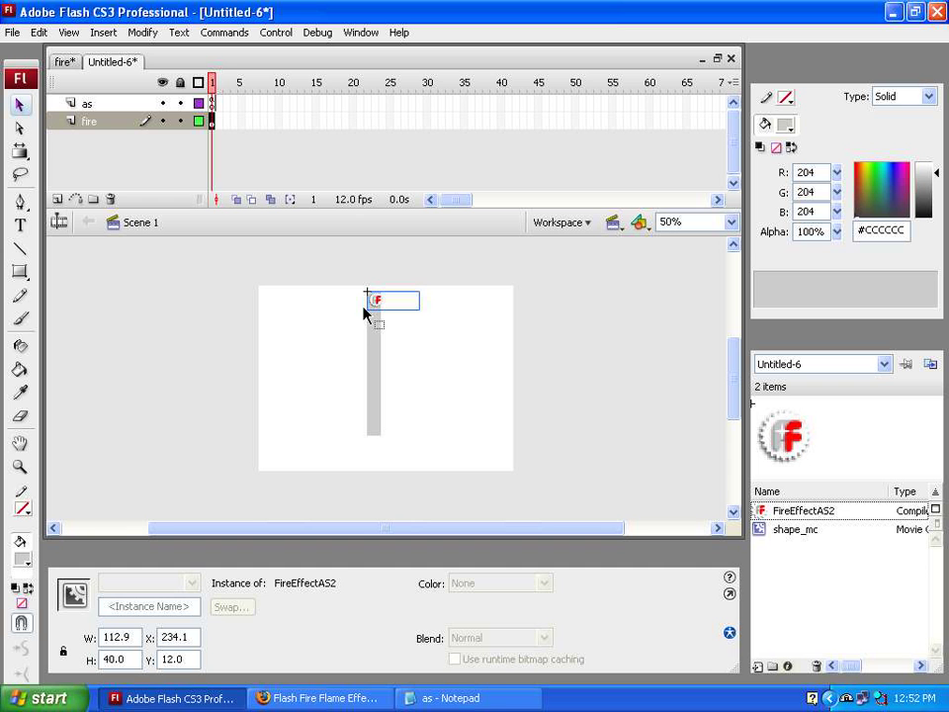
{"action": "left_click", "coordinate": [188, 607]}
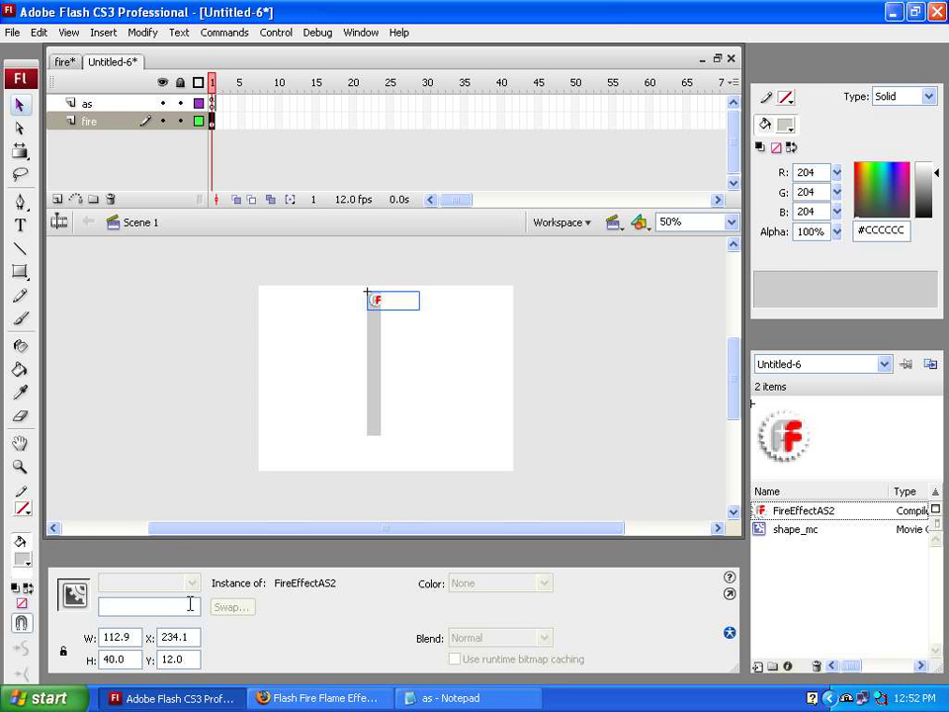
{"action": "type", "text": "fire_effect"}
{"action": "left_click", "coordinate": [191, 444]}
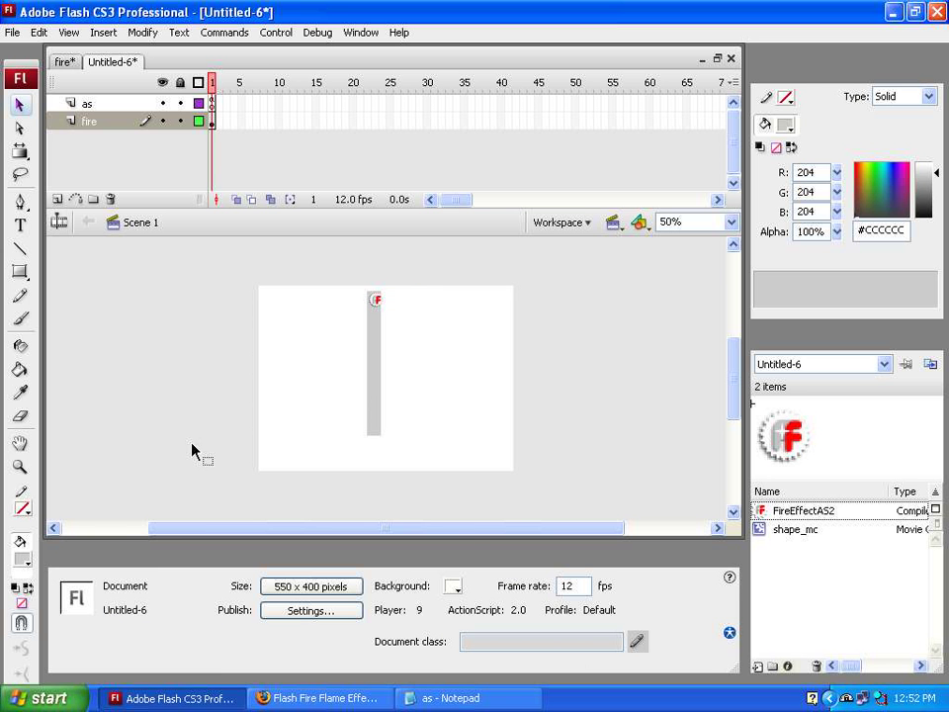
- Test the movie to check the flame's response to the mouse, and close the preview
{"action": "key", "text": "ctrl+Return"}
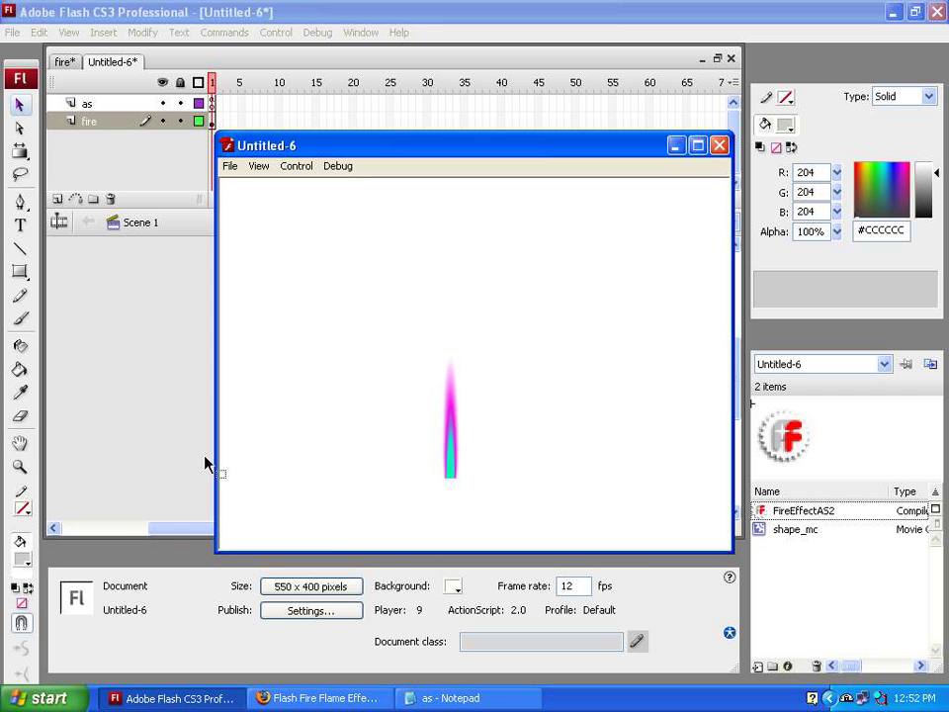
{"action": "left_click", "coordinate": [719, 145]}
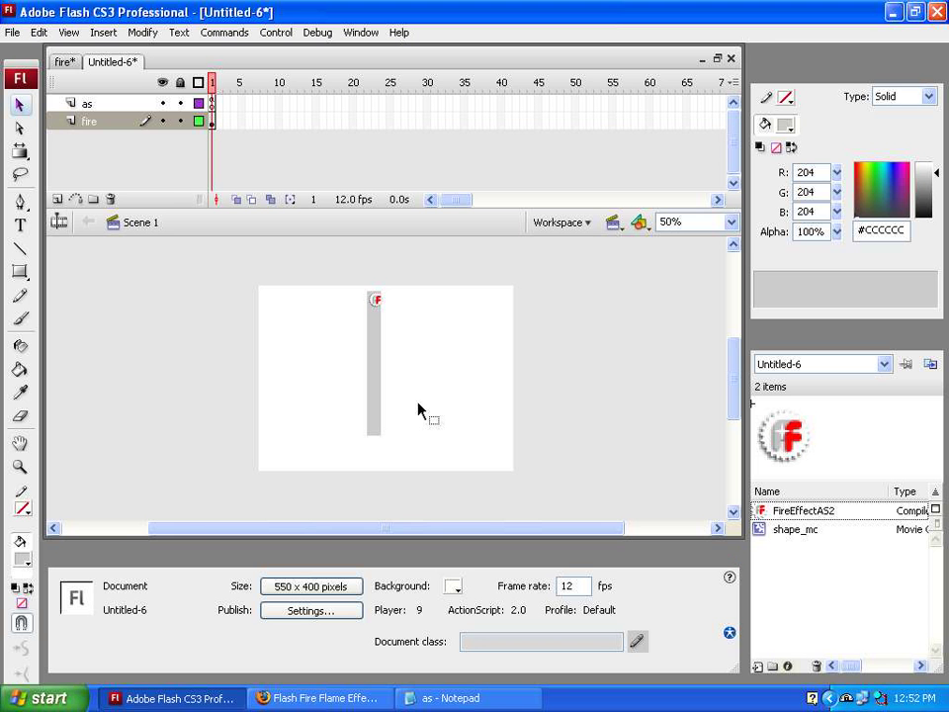
{"action": "left_click_drag", "start_coordinate": [415, 402], "coordinate": [337, 259]}
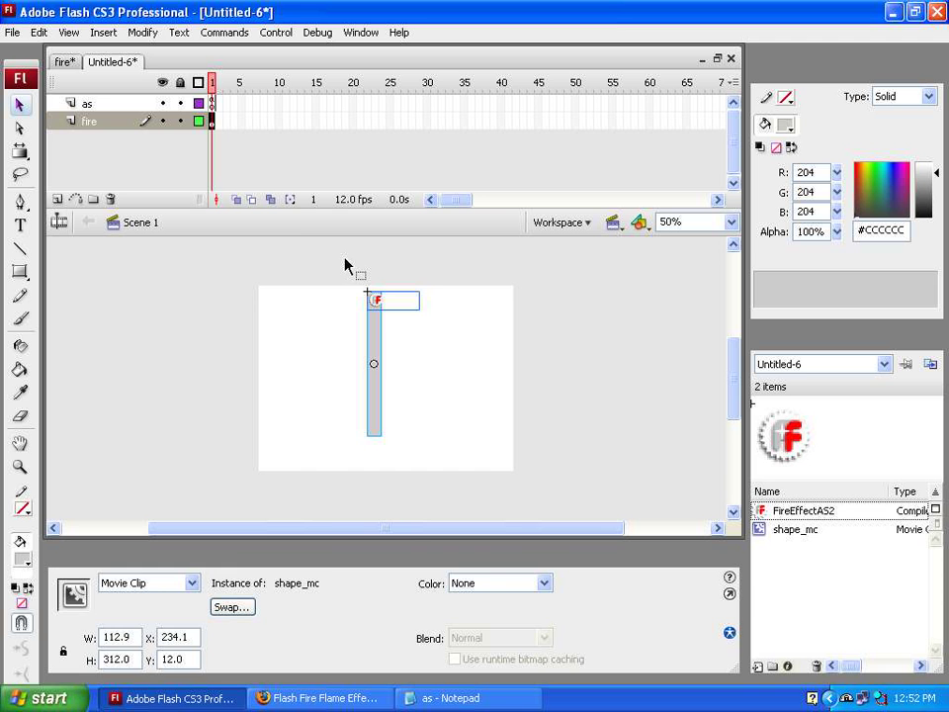
{"action": "left_click", "coordinate": [344, 258]}
- In the fire document, examine the dark rectangle, fire component and zippo bitmap, then preview the lighter flame and close the preview
{"action": "left_click", "coordinate": [64, 63]}
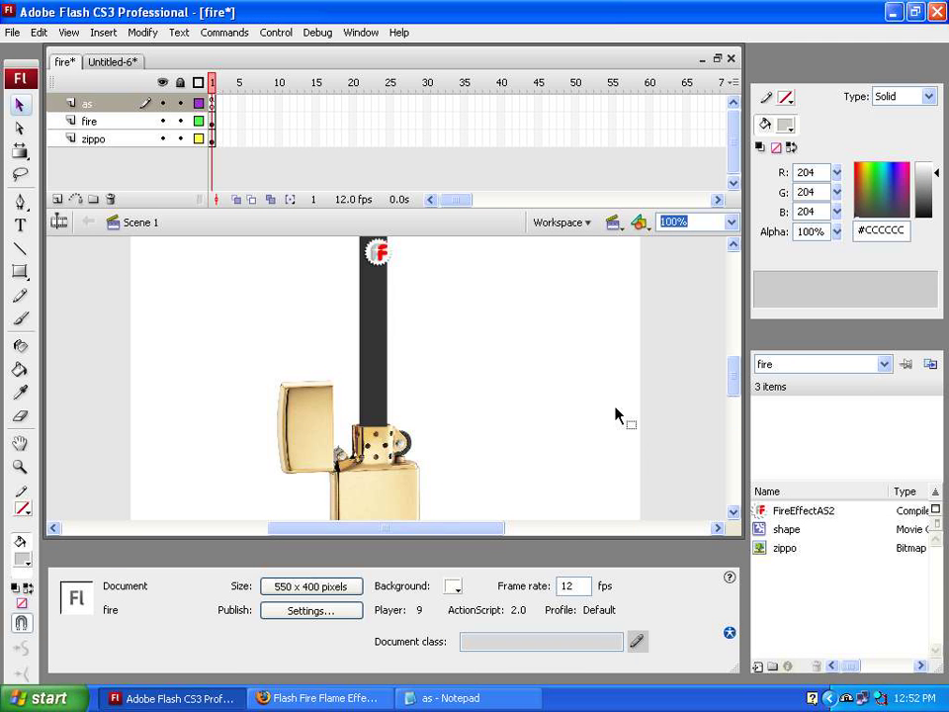
{"action": "left_click", "coordinate": [379, 371]}
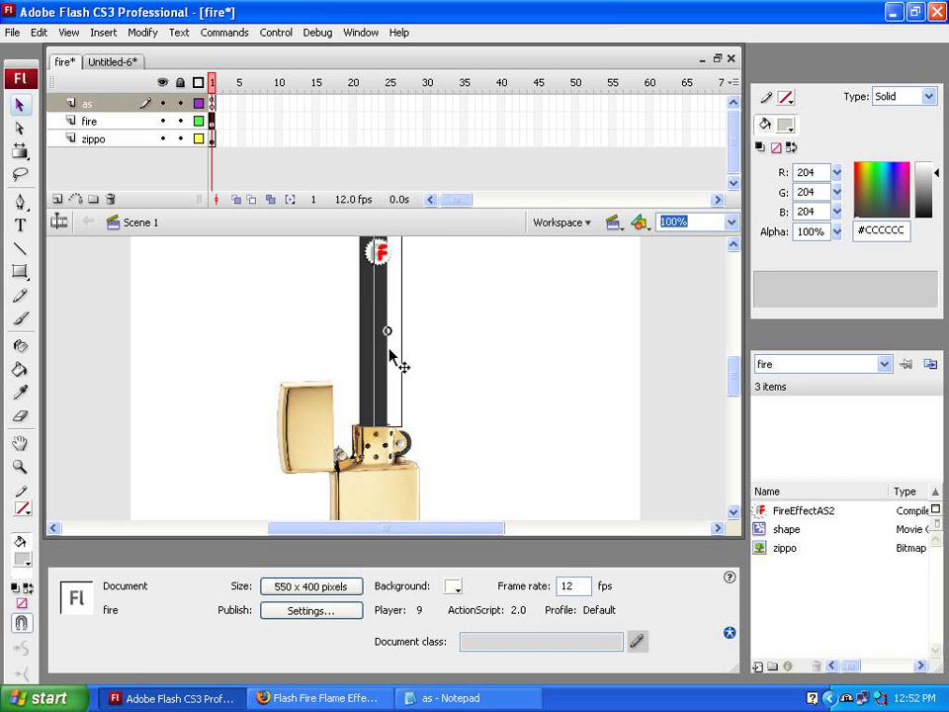
{"action": "mouse_move", "coordinate": [378, 342]}
{"action": "left_mouse_down"}
{"action": "mouse_move", "coordinate": [424, 324]}
{"action": "mouse_move", "coordinate": [441, 329]}
{"action": "mouse_move", "coordinate": [418, 329]}
{"action": "mouse_move", "coordinate": [385, 356]}
{"action": "left_mouse_up"}
{"action": "left_click", "coordinate": [413, 317]}
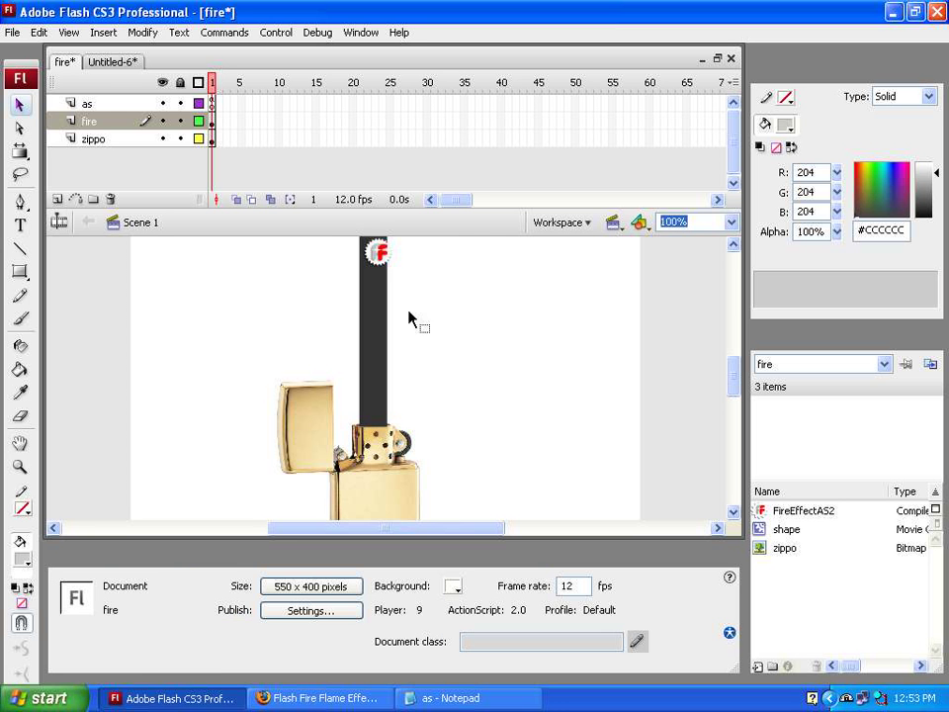
{"action": "left_click_drag", "start_coordinate": [381, 258], "coordinate": [381, 254]}
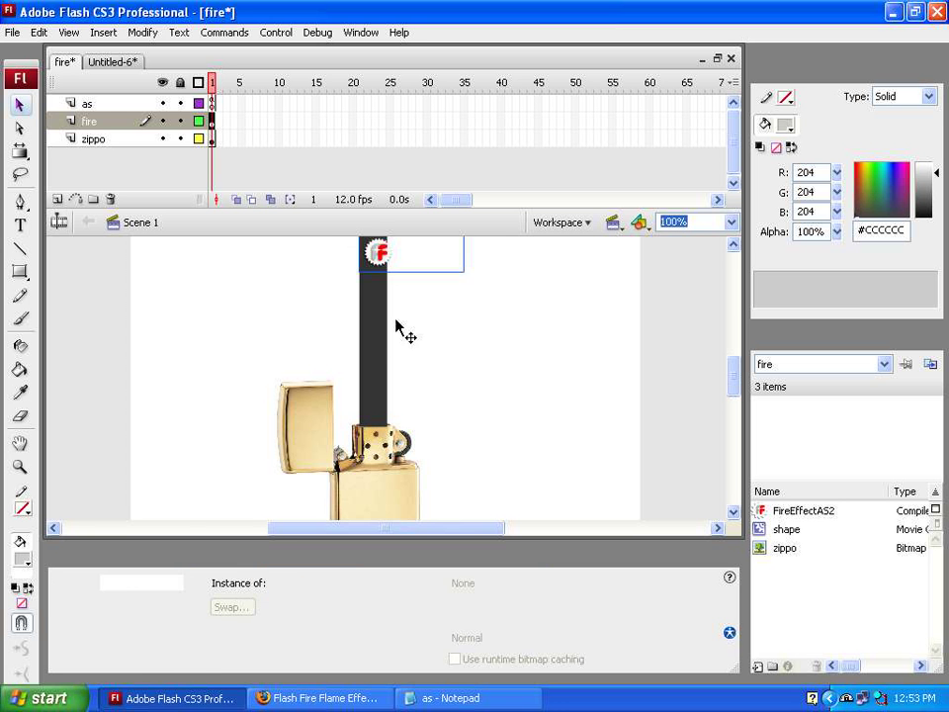
{"action": "left_click", "coordinate": [385, 427]}
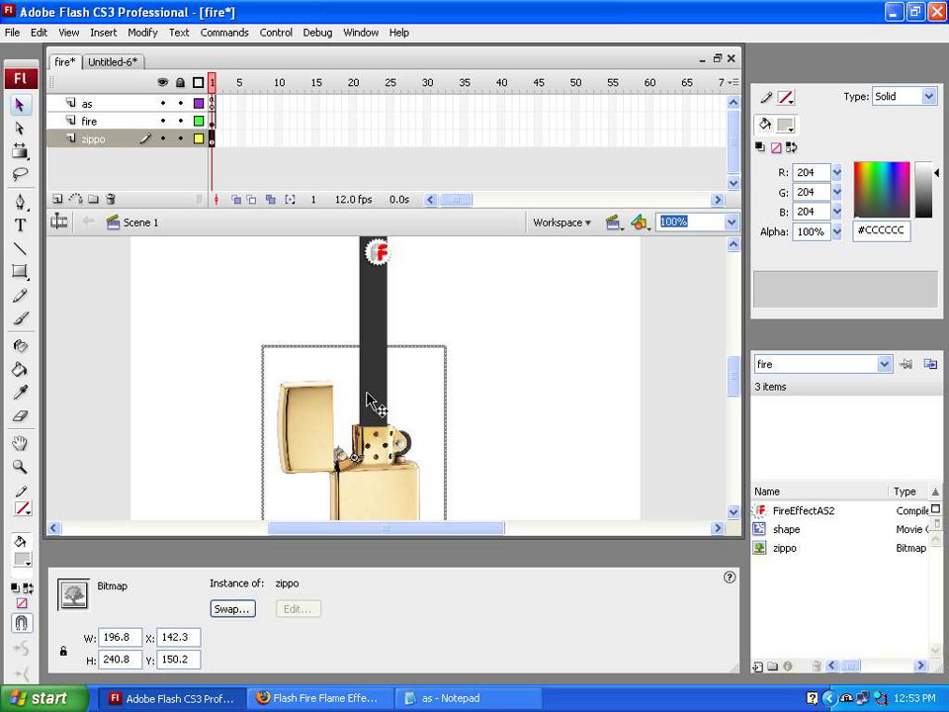
{"action": "key", "text": "ctrl+Return"}
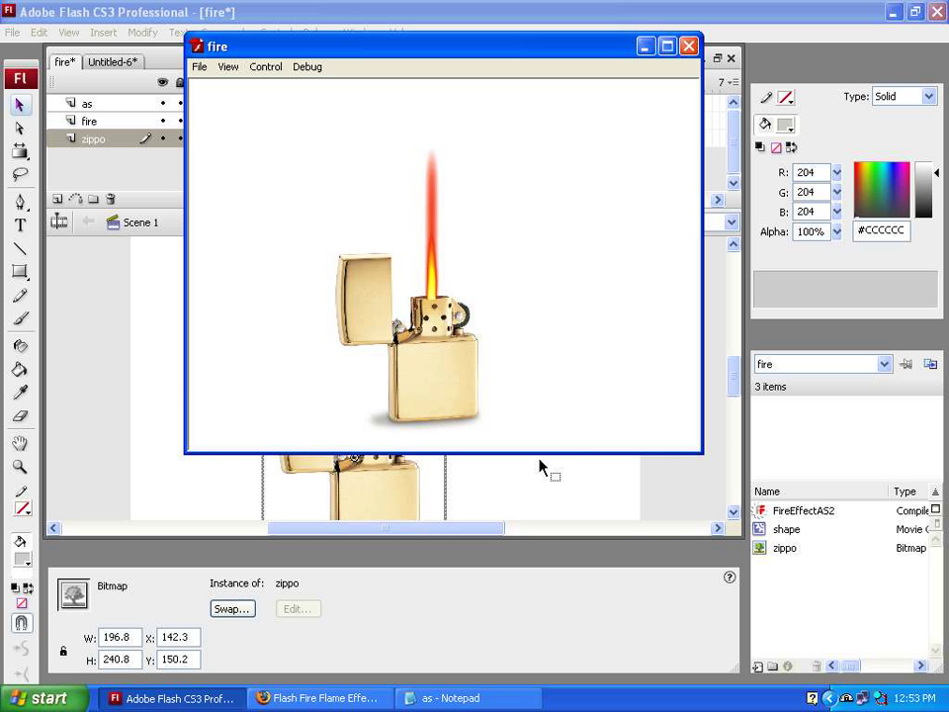
{"action": "left_click", "coordinate": [688, 46]}
- Switch to Firefox and look through the list of available effects on the Flash-Filter.net Fire Flame Effect download page
{"action": "left_click", "coordinate": [269, 699]}
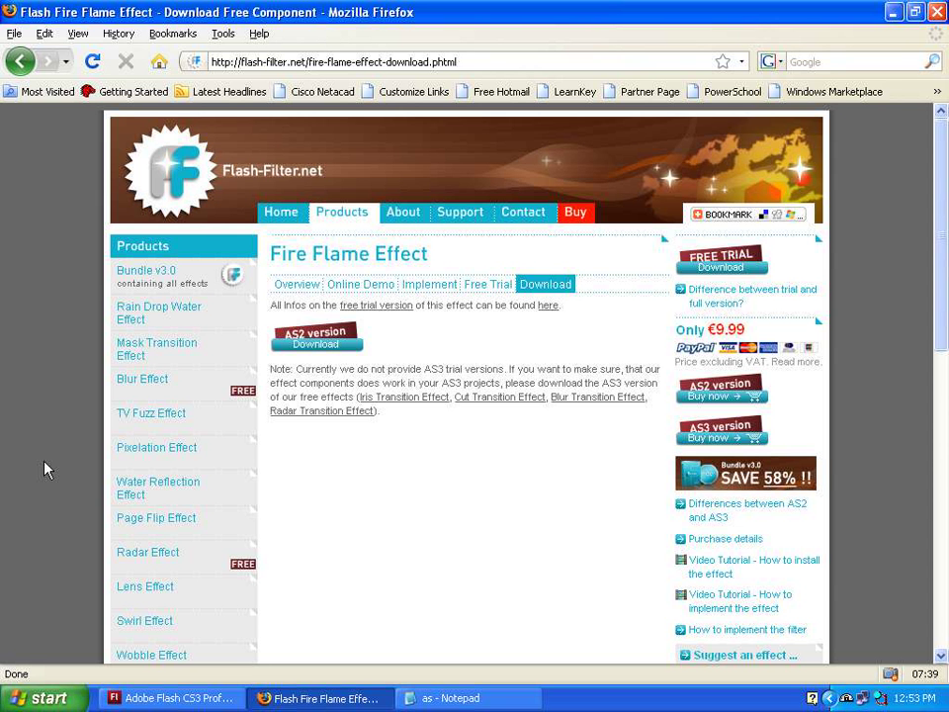
{"action": "scroll", "coordinate": [44, 468], "scroll_direction": "down", "scroll_amount": 1}
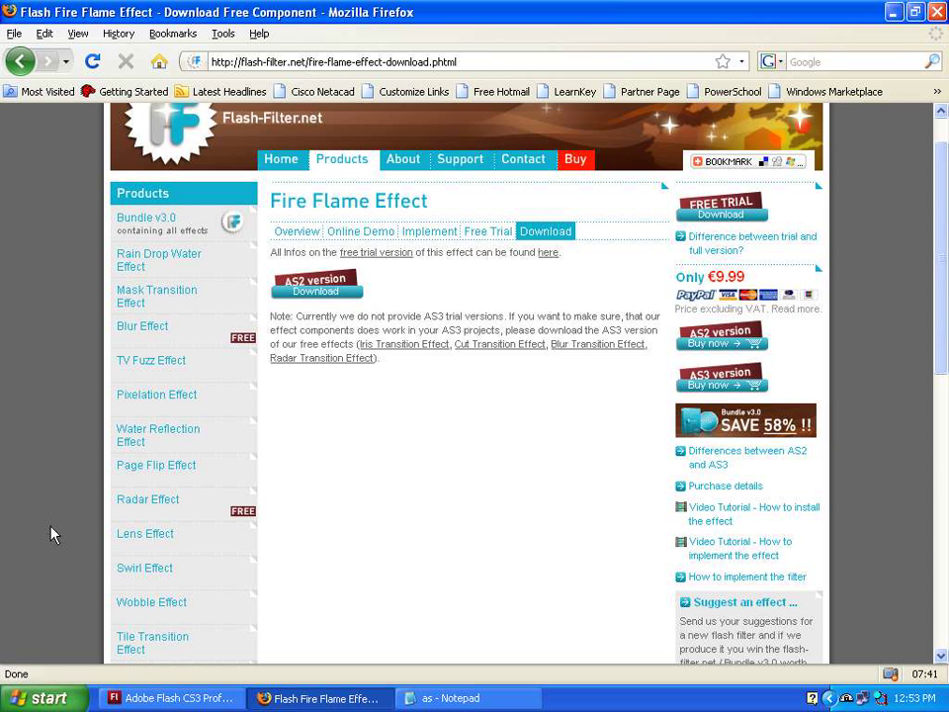
{"action": "scroll", "coordinate": [50, 533], "scroll_direction": "down", "scroll_amount": 4}
{"action": "scroll", "coordinate": [72, 543], "scroll_direction": "down", "scroll_amount": 2}
{"action": "scroll", "coordinate": [74, 487], "scroll_direction": "up", "scroll_amount": 9}
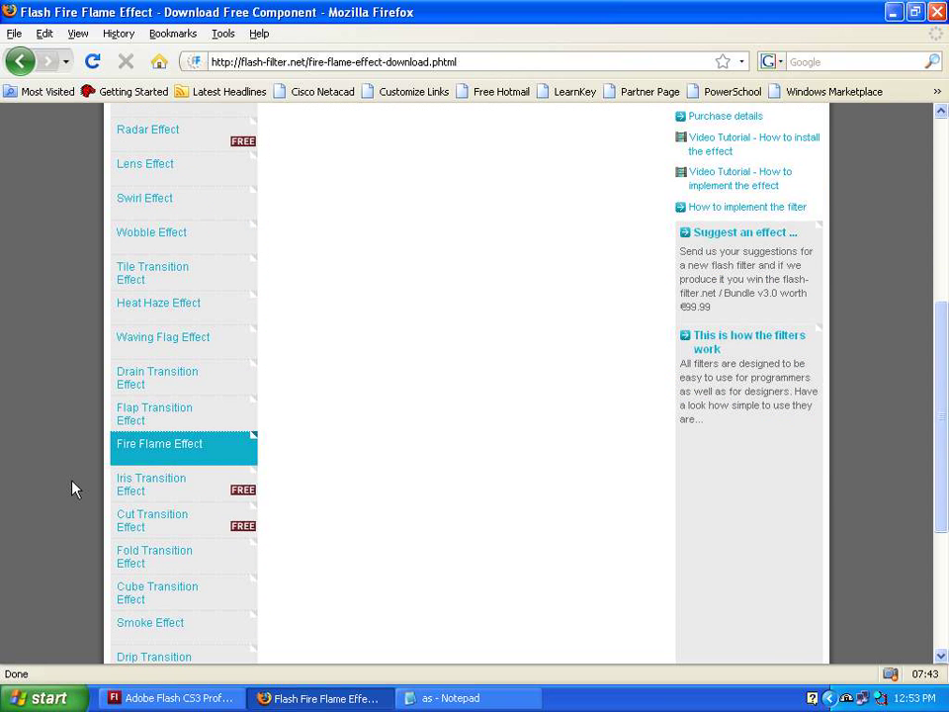